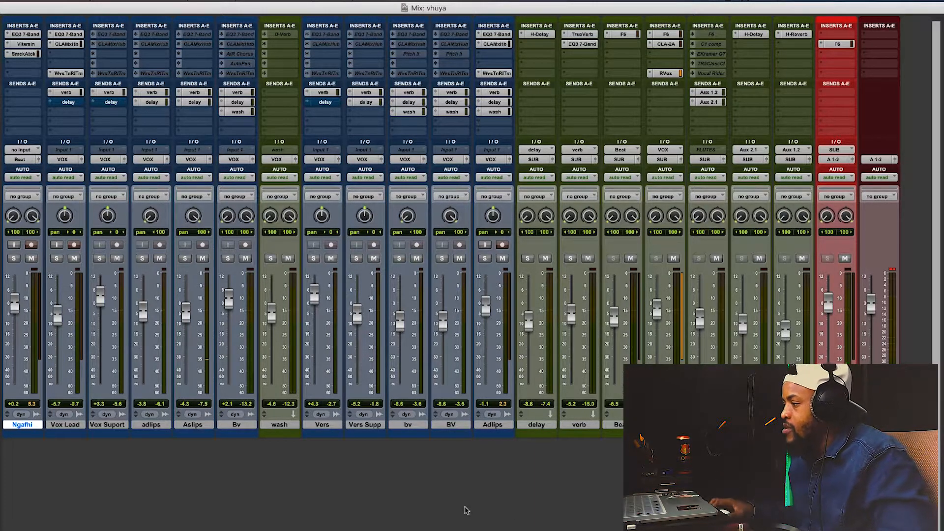
Audition the mix, solo the Ngafhi track and mute the aux track fed by the FLUTES bus.
key("space")
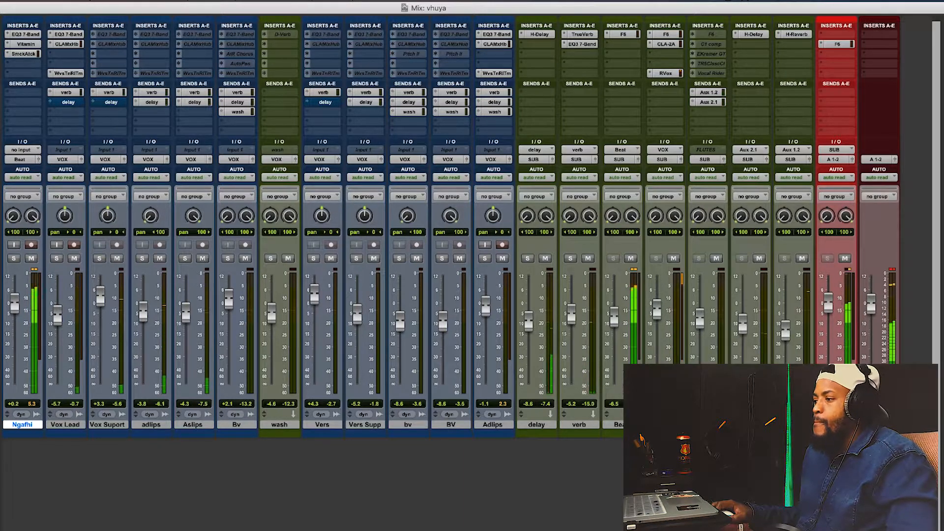
key("space")
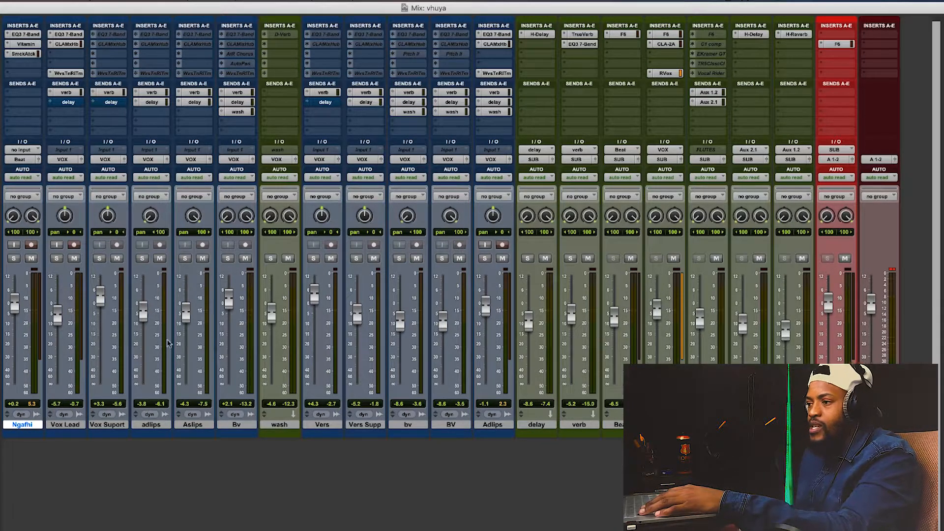
left_click(14, 259)
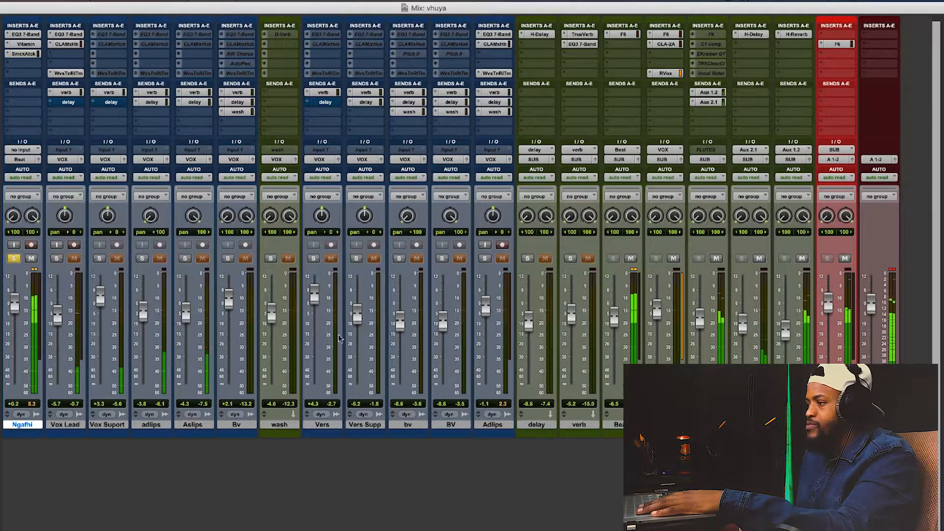
left_click(717, 259)
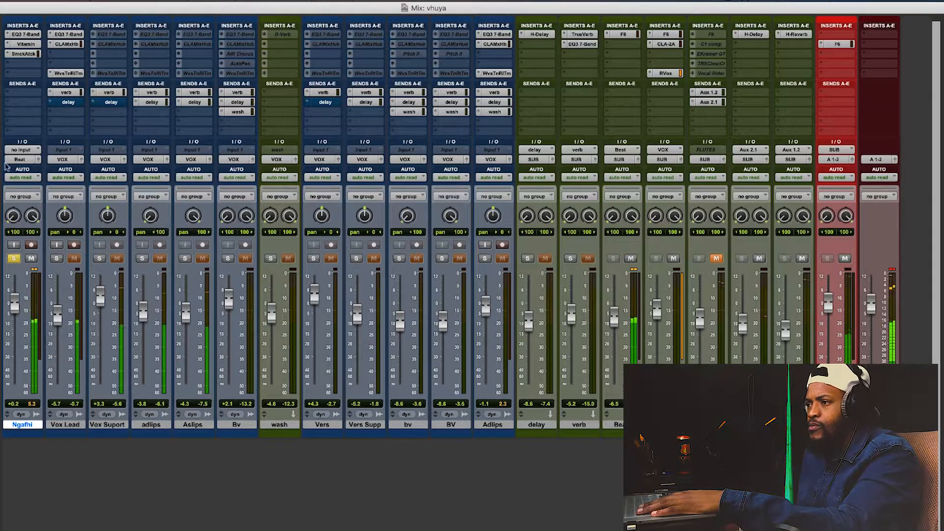
Bypass the SmackAttack, Vitamin and EQ3 7-Band inserts on the Ngafhi track.
left_click(24, 54, "super")
left_click(25, 44, "super")
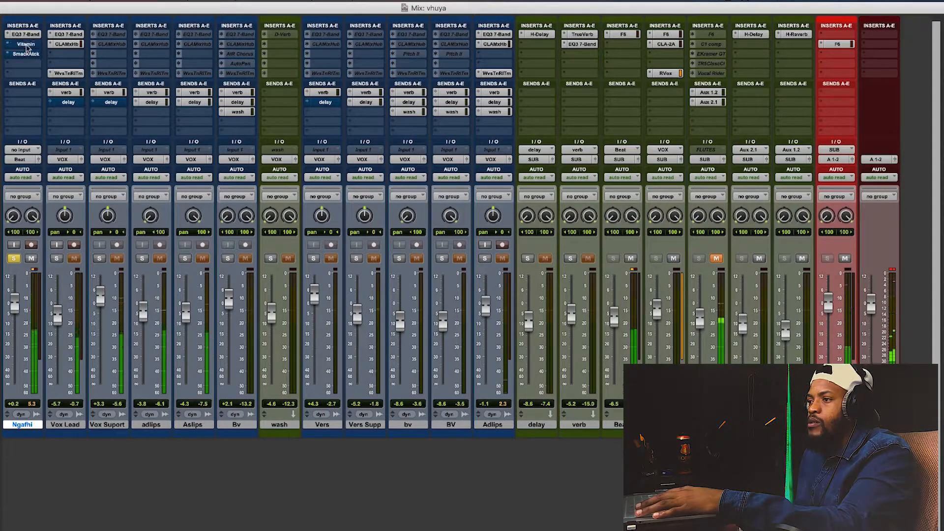
left_click(25, 34, "super")
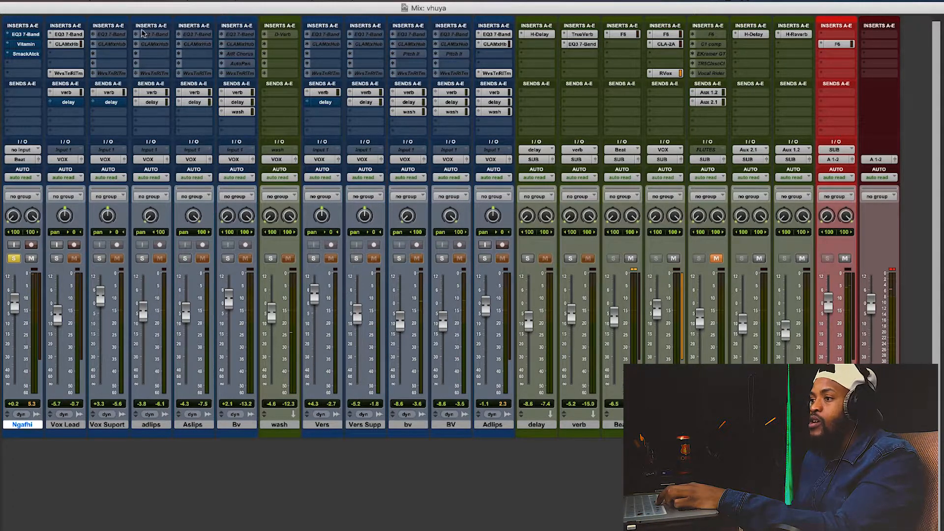
Open the Ngafhi track's EQ3 7-Band and set its MF band to a -5.0 dB cut at 269.4 Hz.
left_click(28, 34)
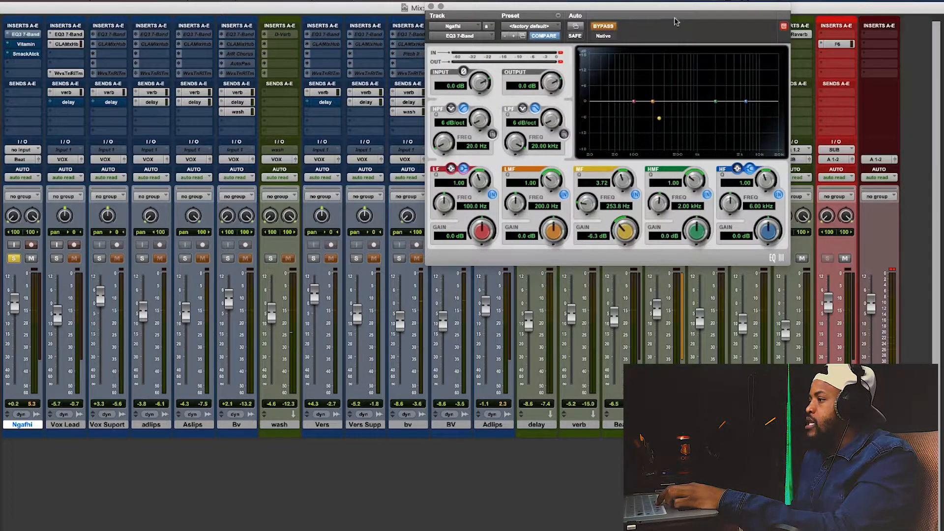
left_click_drag(678, 6, 550, 34)
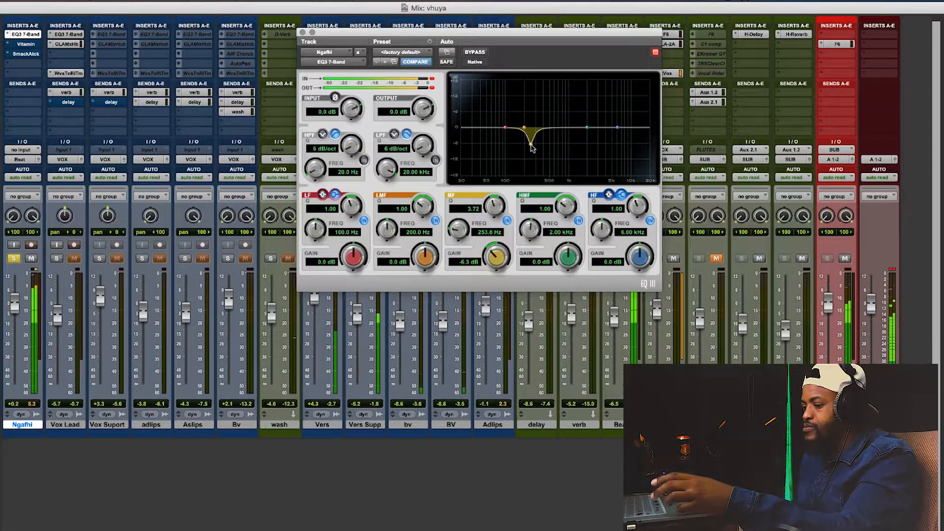
mouse_move(532, 147)
left_mouse_down()
mouse_move(535, 134)
mouse_move(532, 143)
left_mouse_up()
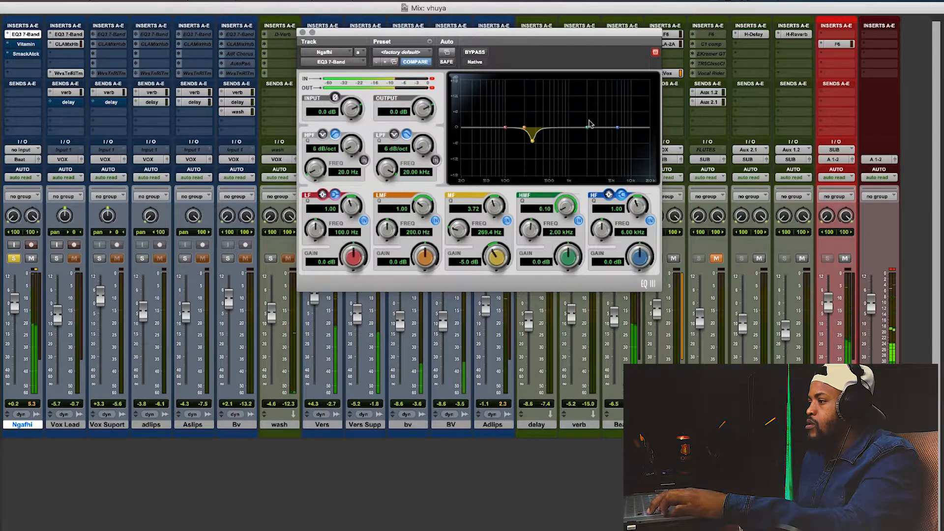
Shape the EQ's HMF band into a -6.1 dB cut at 940.7 Hz with a Q of 3.86.
left_click_drag(590, 132, 578, 129)
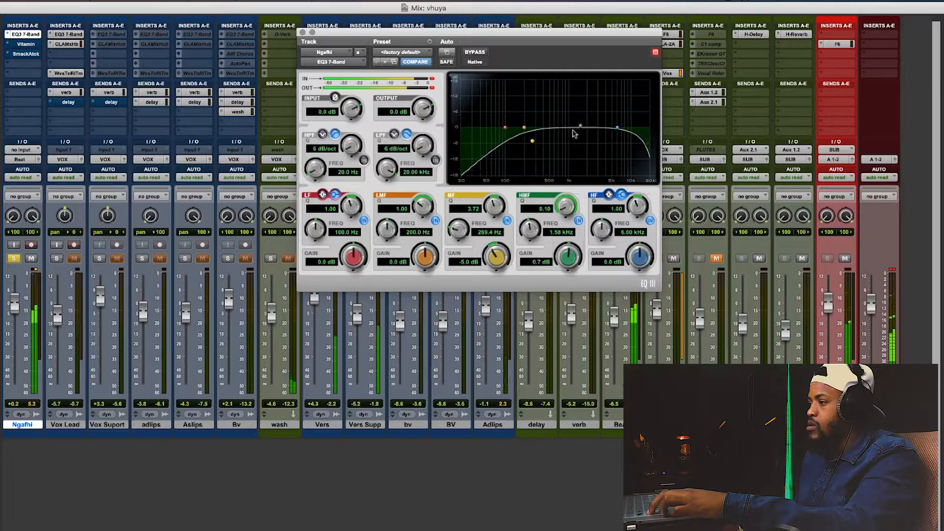
left_click_drag(571, 212, 632, 40)
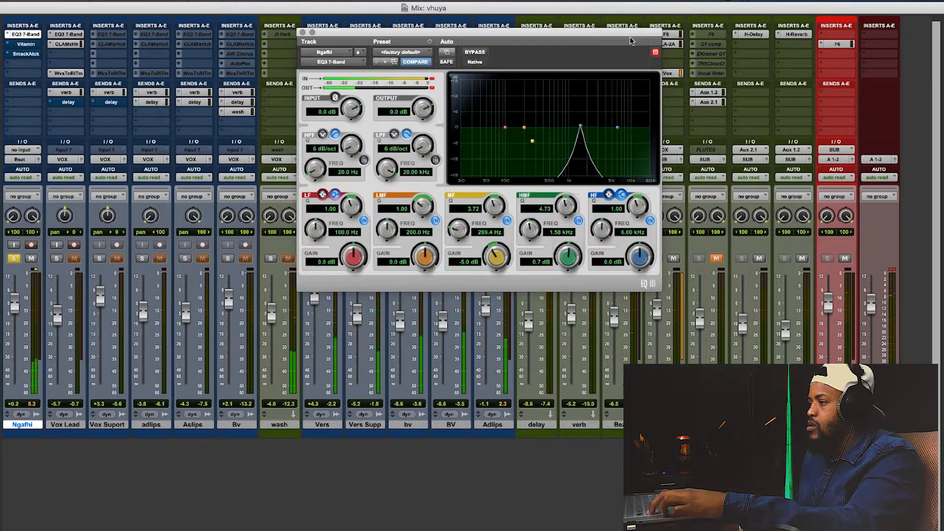
left_click_drag(589, 117, 566, 148)
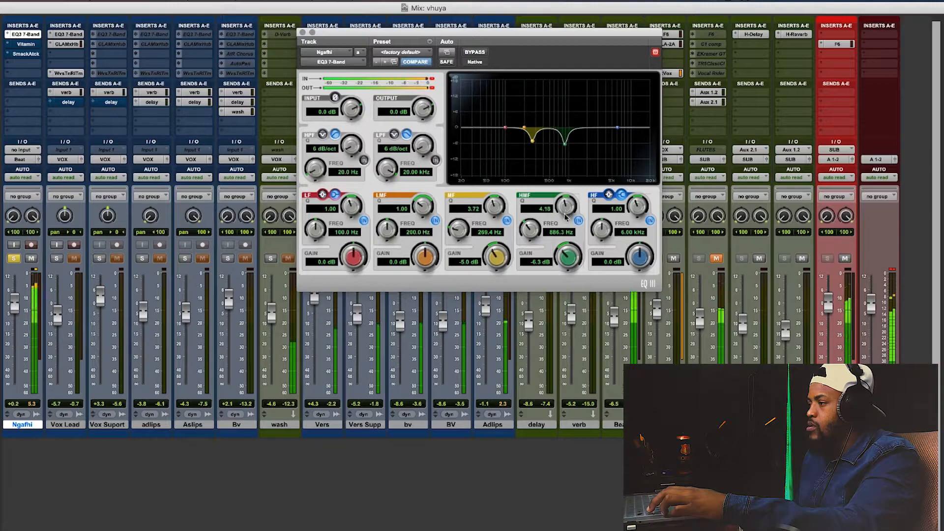
left_click_drag(564, 216, 563, 223)
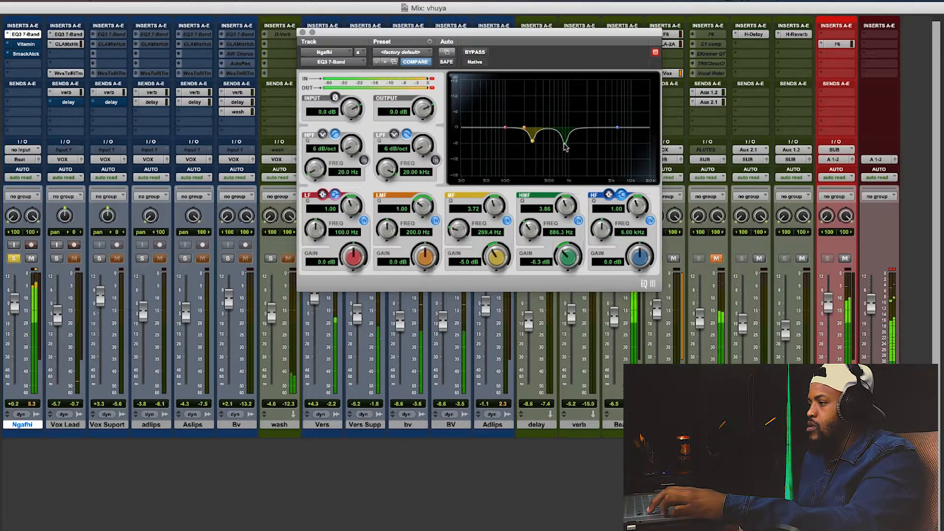
left_click_drag(567, 147, 569, 146)
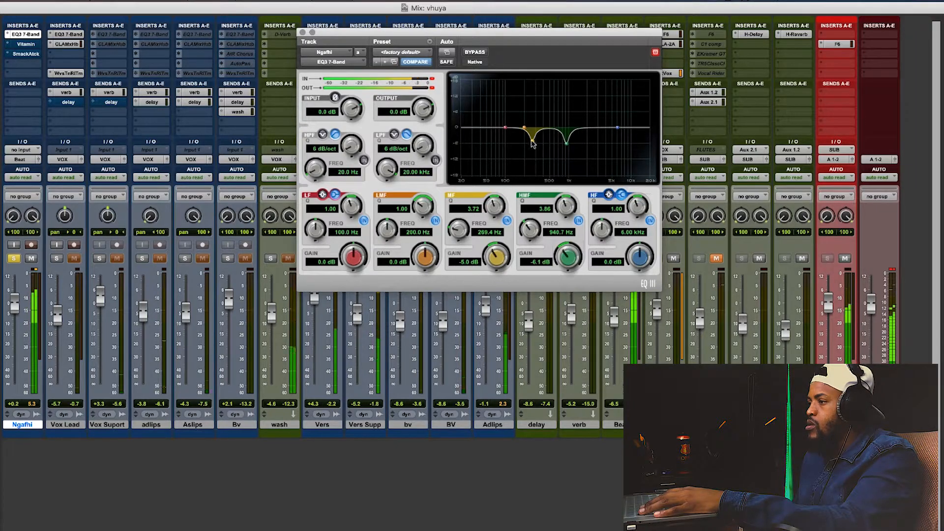
Lower the EQ's input gain to -3.3 dB, clear its clip indicators and compare the sound with and without bypass.
left_click(472, 53)
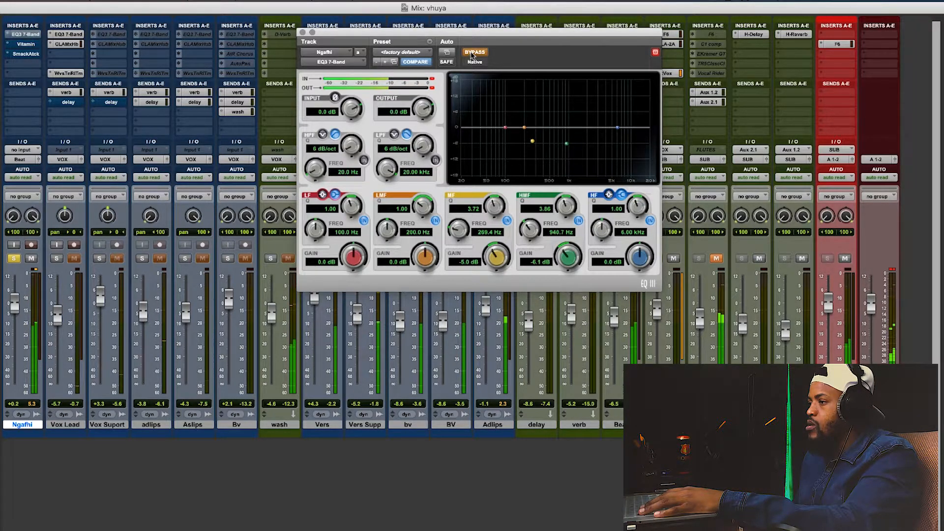
left_click(473, 52)
left_click_drag(355, 113, 363, 191)
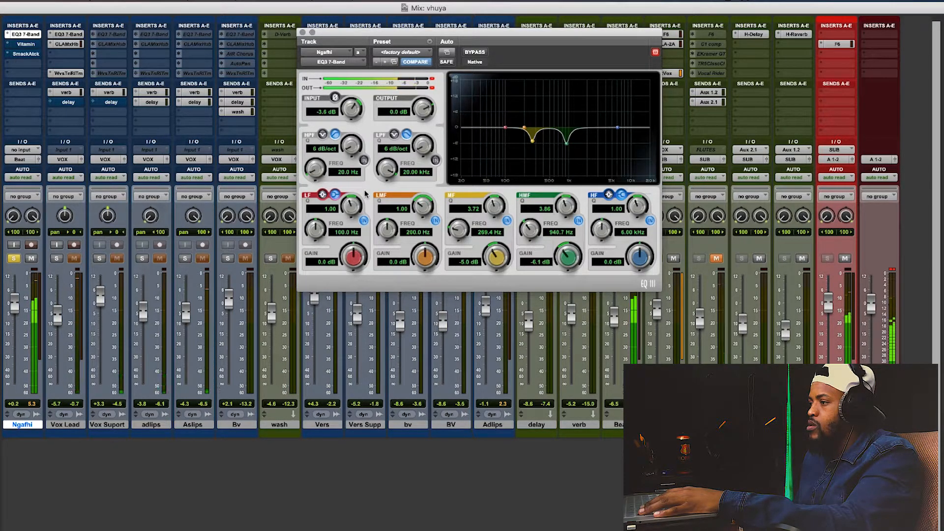
left_click(433, 88)
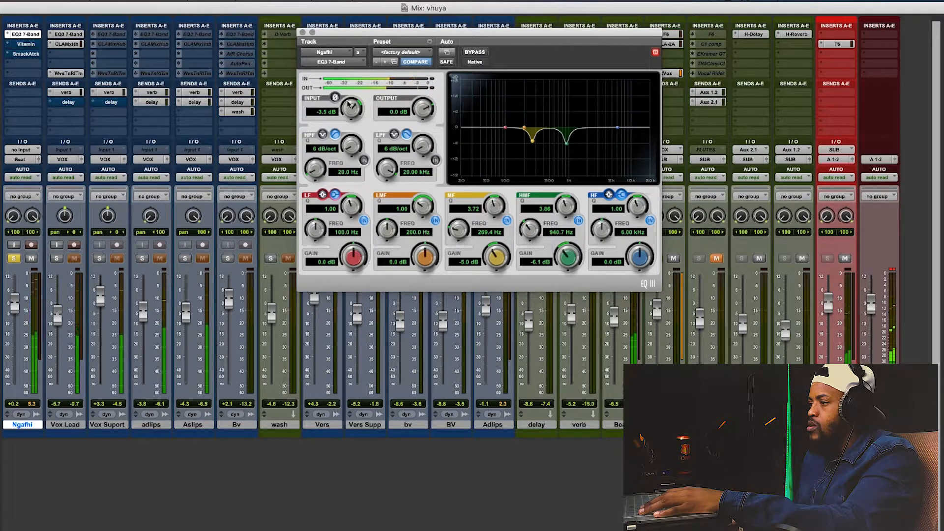
left_click(473, 54)
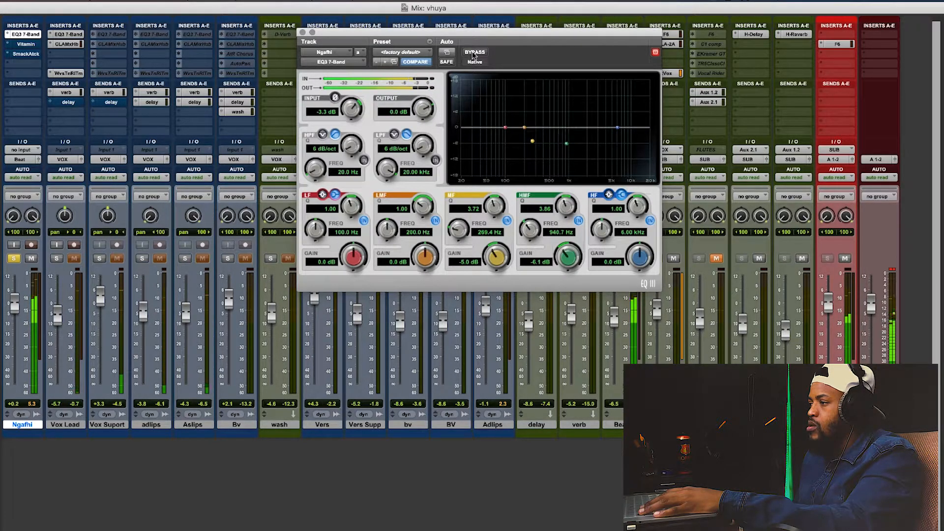
left_click(473, 53)
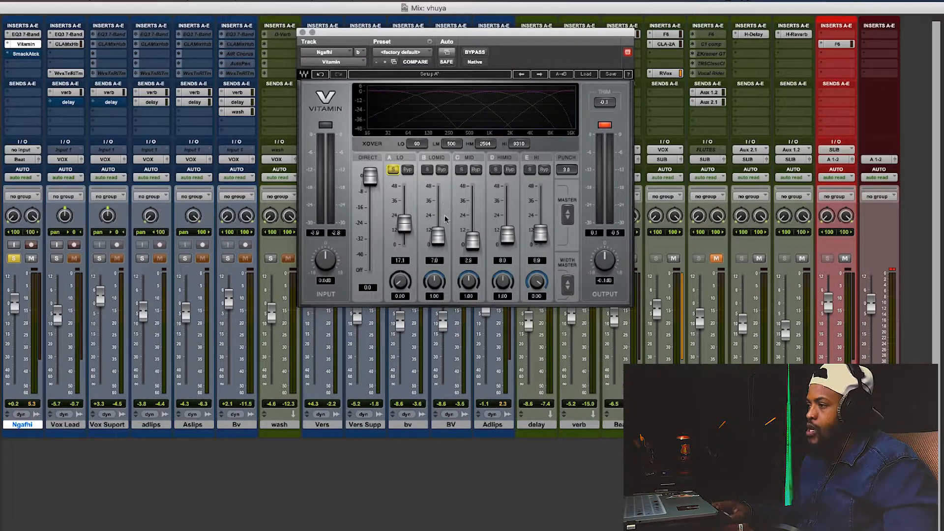
Set Vitamin's LO band to level 18.6 and width 0.52 during playback, and listen to the LOMID band soloed.
key("space")
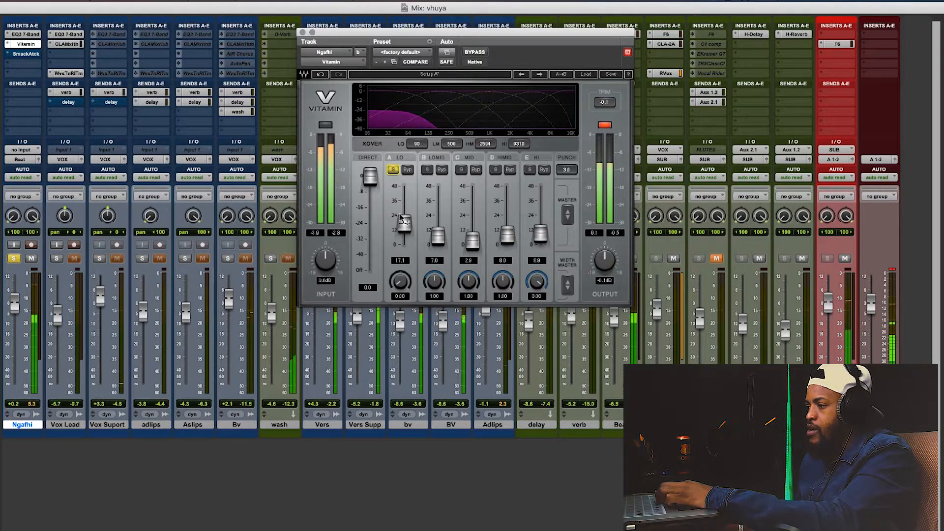
left_click_drag(403, 222, 405, 221)
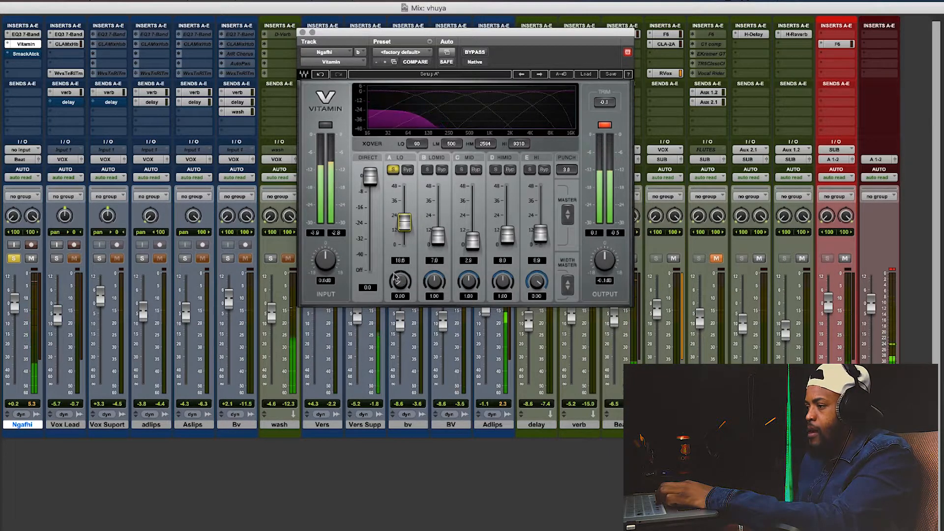
left_click_drag(404, 278, 337, 149)
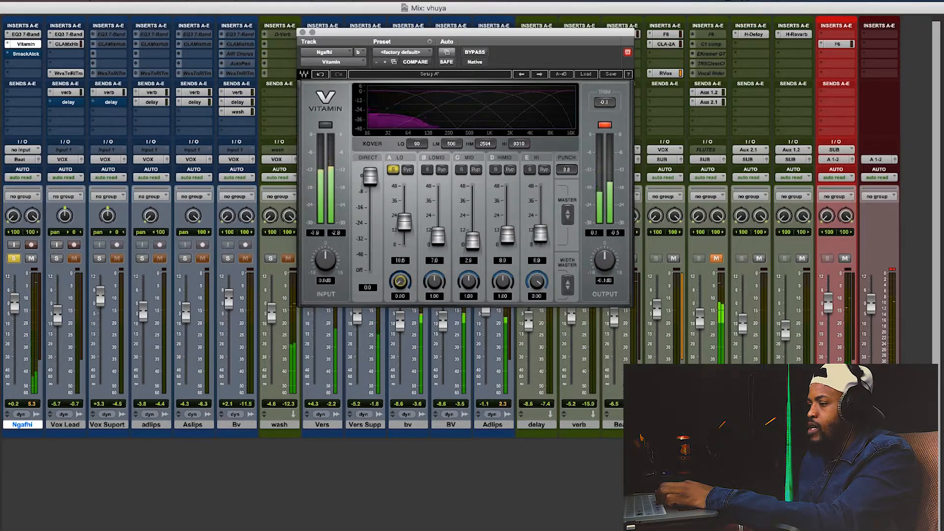
mouse_move(400, 281)
left_mouse_down()
mouse_move(400, 308)
mouse_move(400, 284)
left_mouse_up()
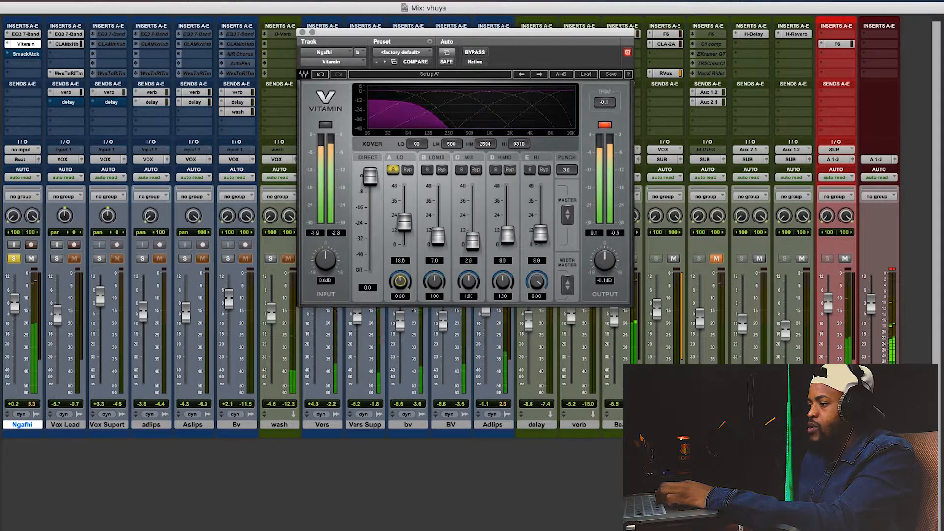
left_click(426, 170)
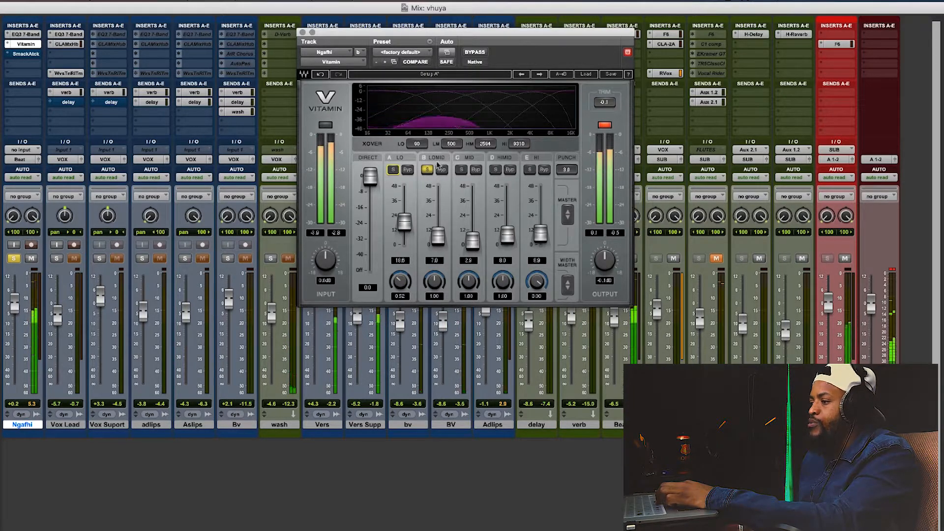
key("space")
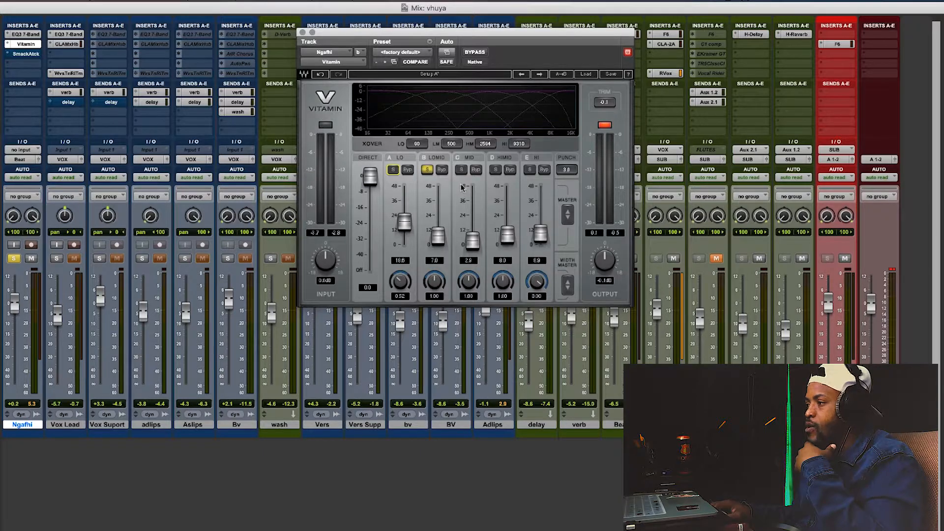
Raise Vitamin's HI band to 29.9 and its HIMID band to 9.9 while soloing each, leaving no band soloed.
left_click(529, 169)
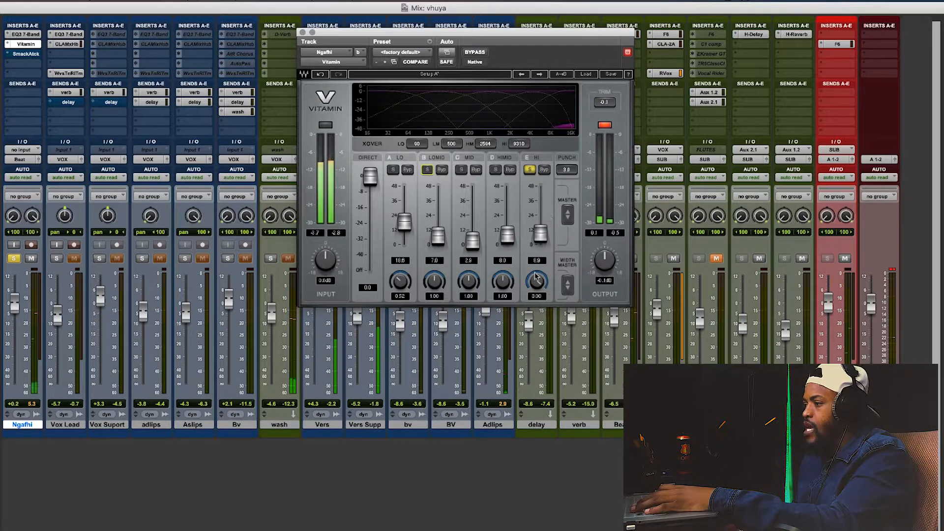
left_click_drag(540, 234, 541, 207)
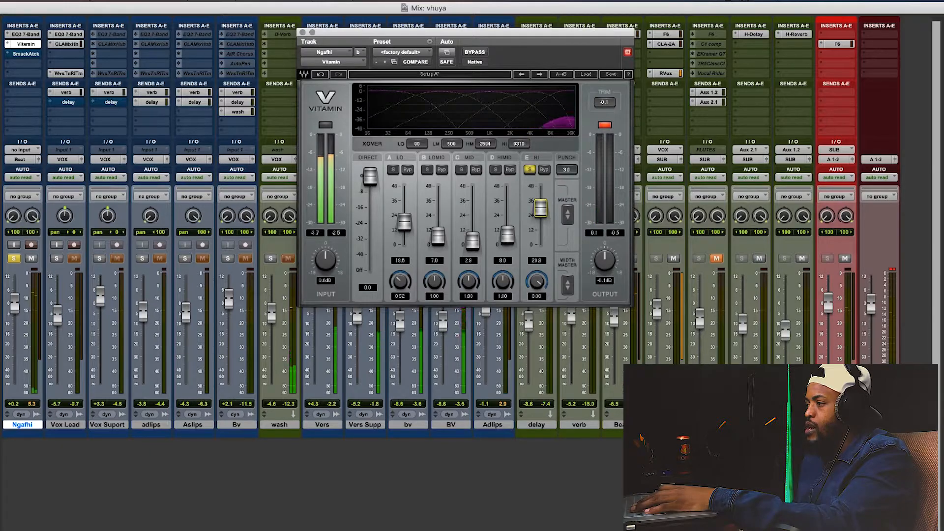
left_click(496, 170)
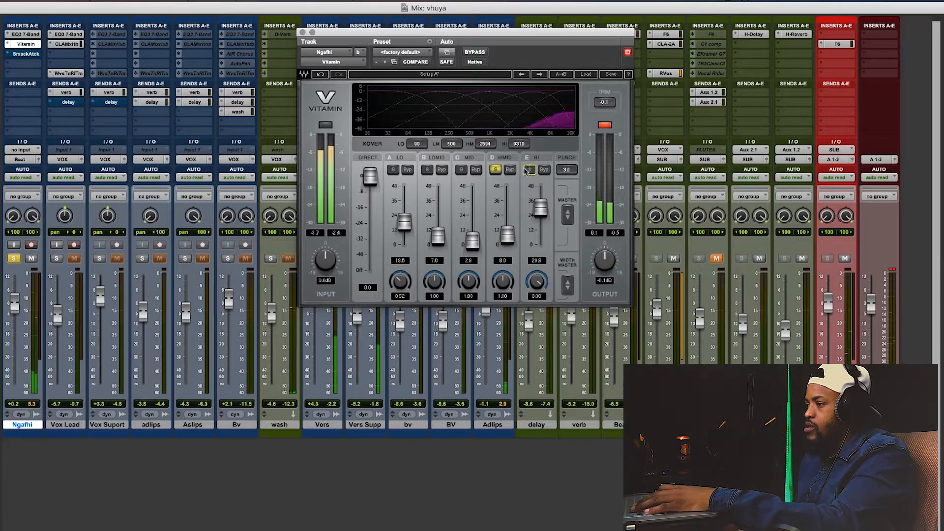
mouse_move(508, 238)
left_mouse_down()
mouse_move(507, 187)
mouse_move(507, 232)
left_mouse_up()
left_click(495, 170)
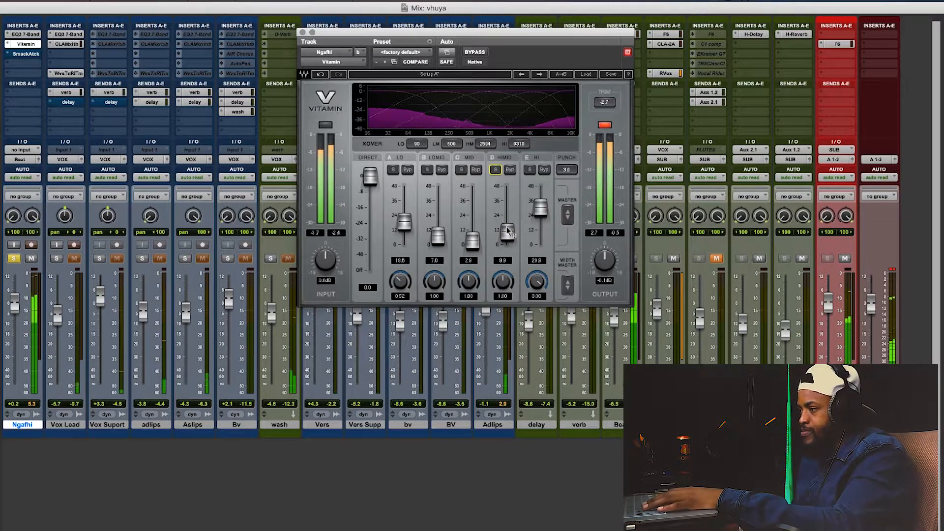
Set Vitamin's HI band to 27.8 and its output to -1.9 dB, and compare the result with the plug-in bypassed.
left_click_drag(540, 209, 540, 212)
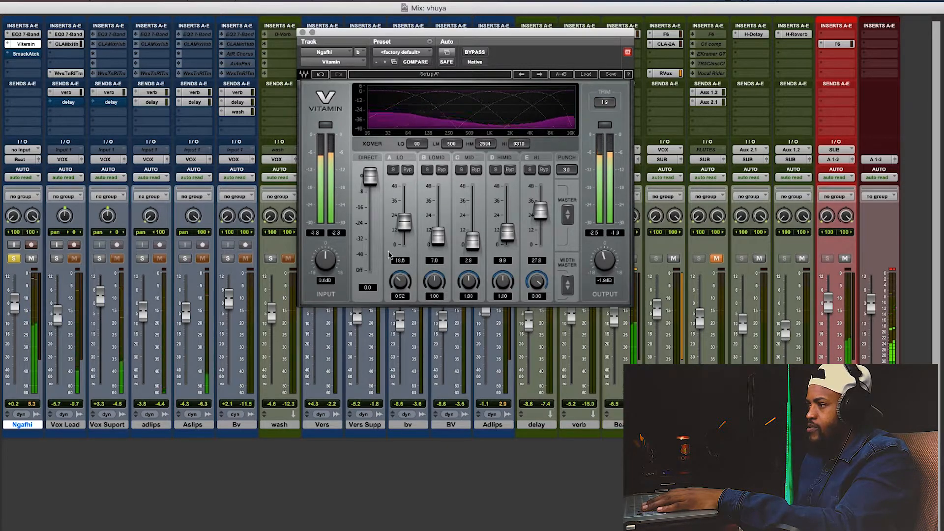
left_click(481, 52)
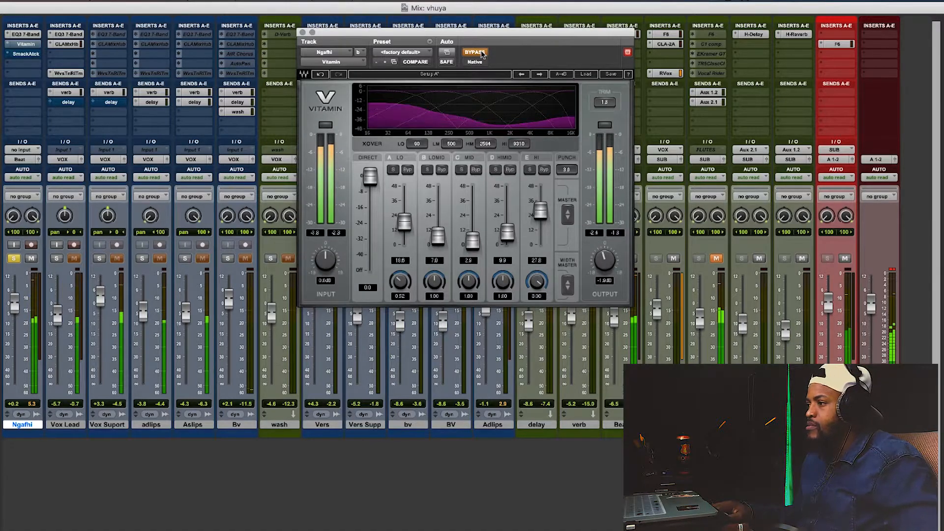
left_click(481, 53)
Reduce Vitamin's HI band to 23.7, compare the sound against bypass and close the plug-in window.
left_click_drag(541, 211, 540, 214)
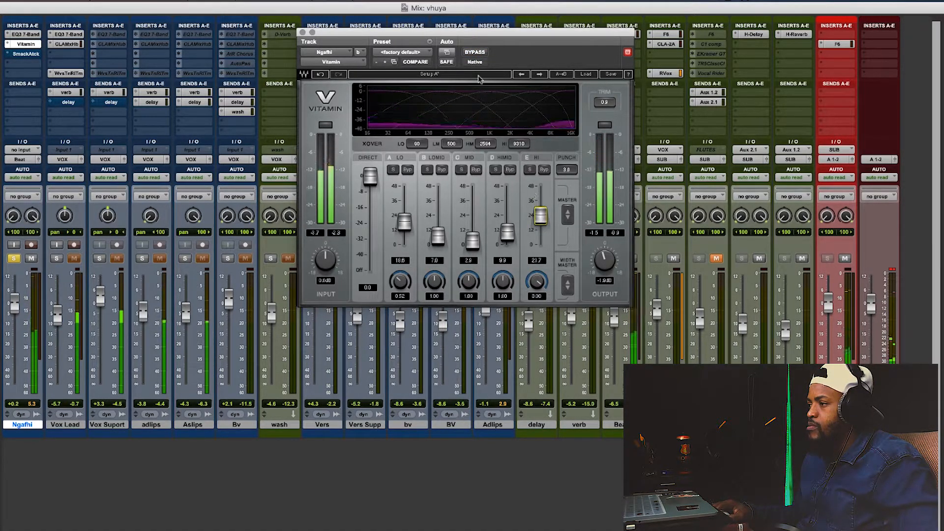
left_click(475, 52)
left_click(475, 53)
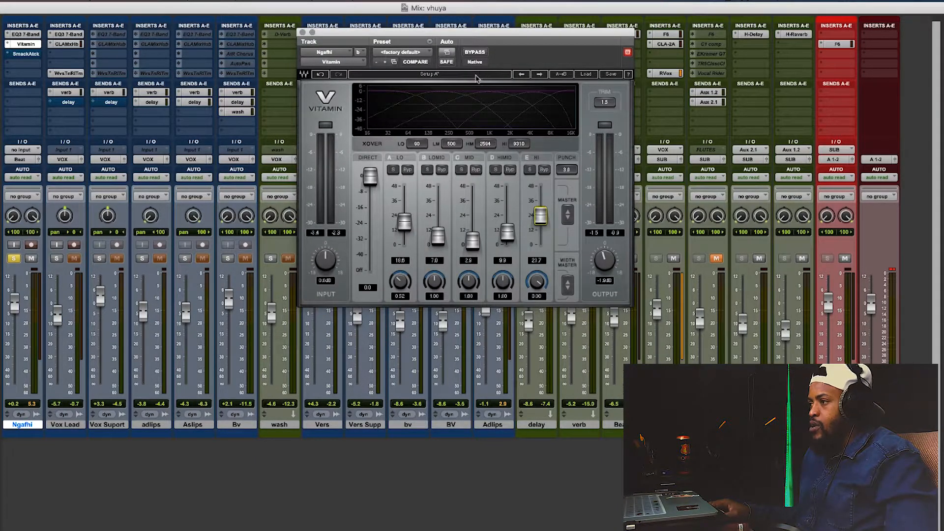
left_click_drag(465, 33, 437, 47)
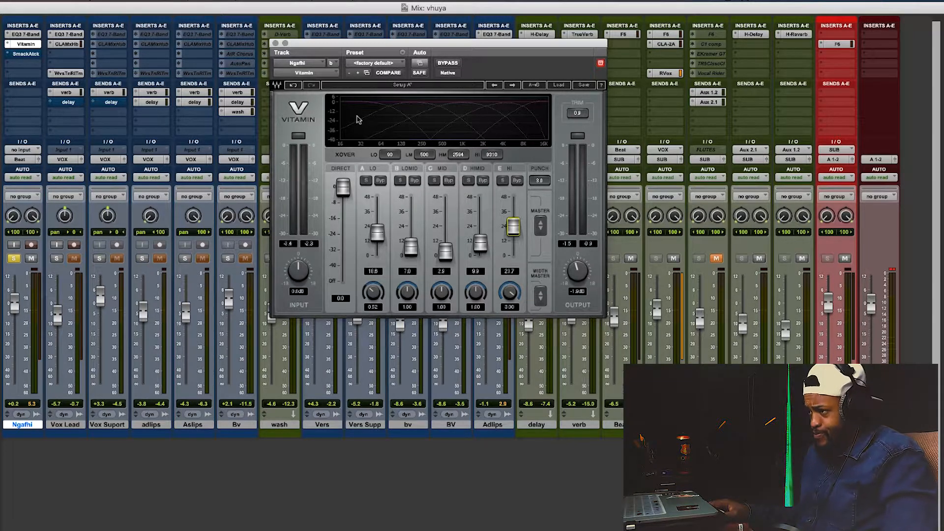
left_click(276, 44)
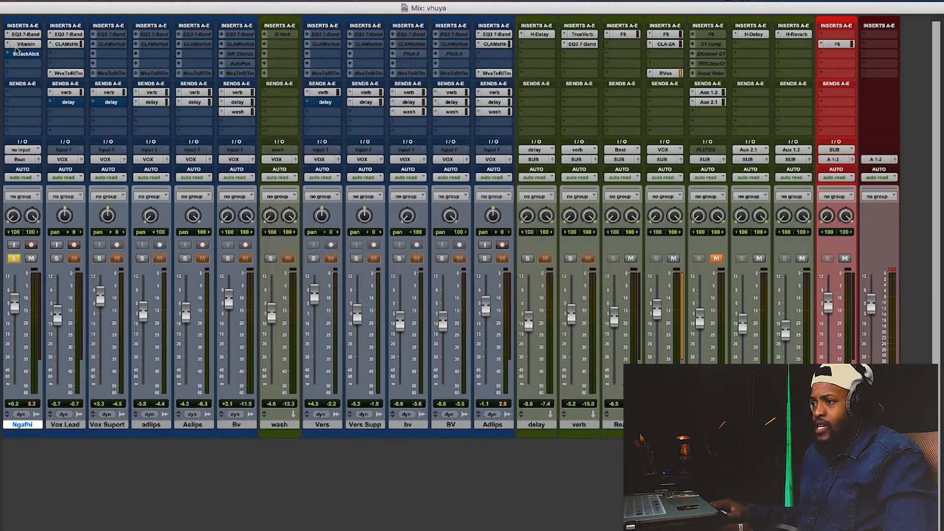
Open the Smack Attack insert on the Ngafhi track and take it out of bypass during playback.
left_click(21, 54)
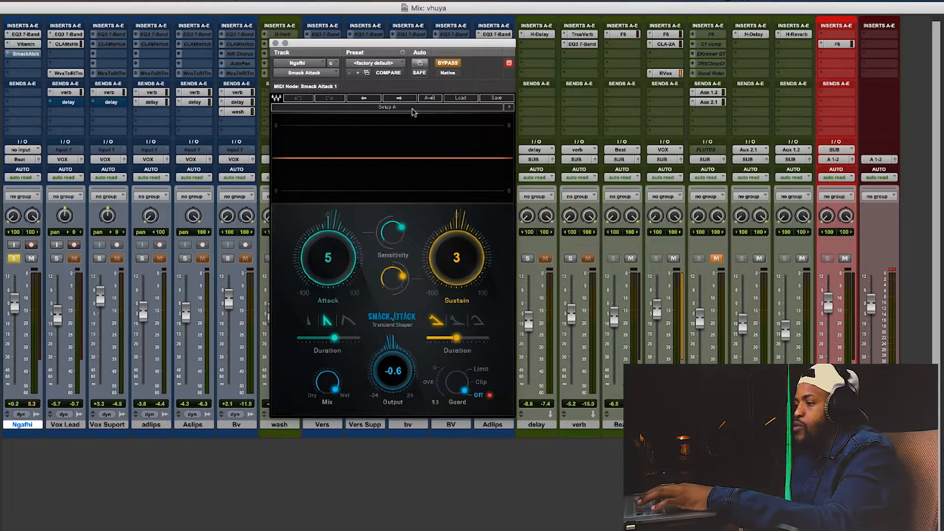
key("space")
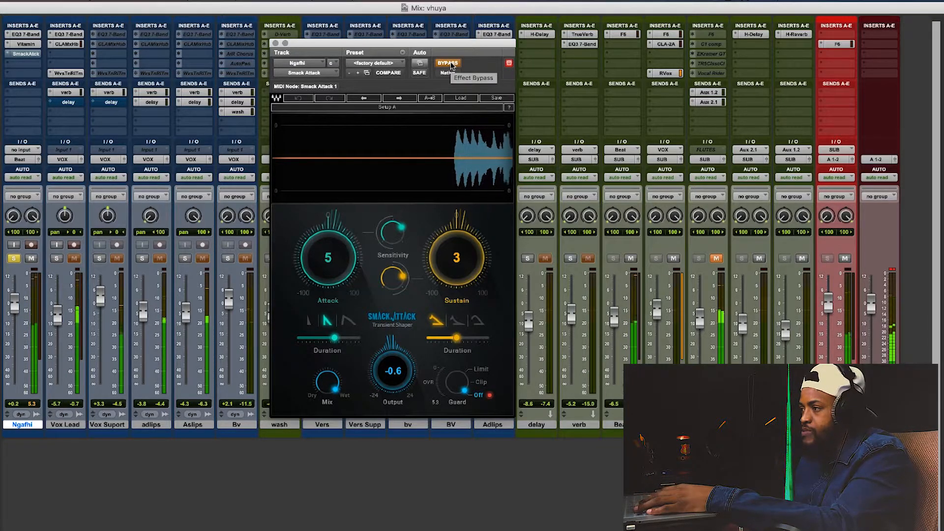
left_click(450, 63)
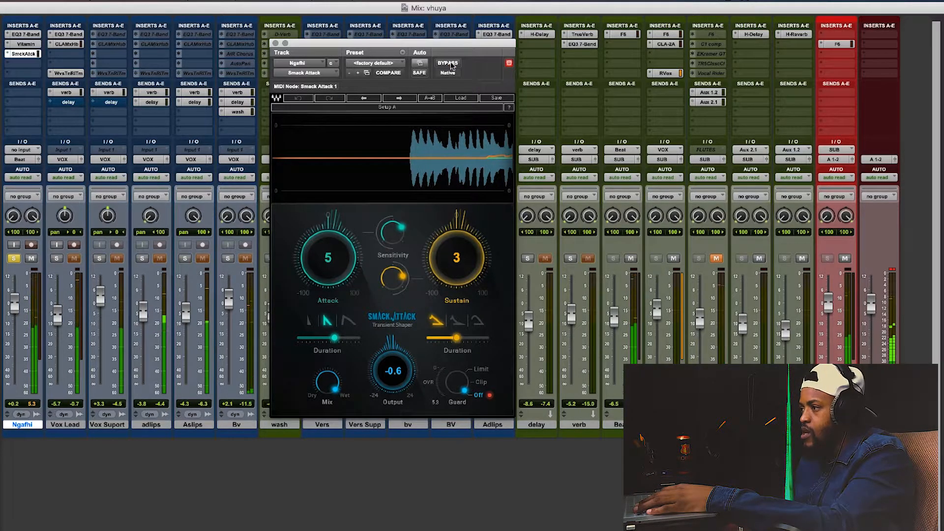
Raise Smack Attack's attack to 9, compare the sound against bypass and leave the effect active.
mouse_move(329, 241)
left_mouse_down()
mouse_move(329, 185)
mouse_move(329, 291)
mouse_move(329, 231)
mouse_move(329, 239)
left_mouse_up()
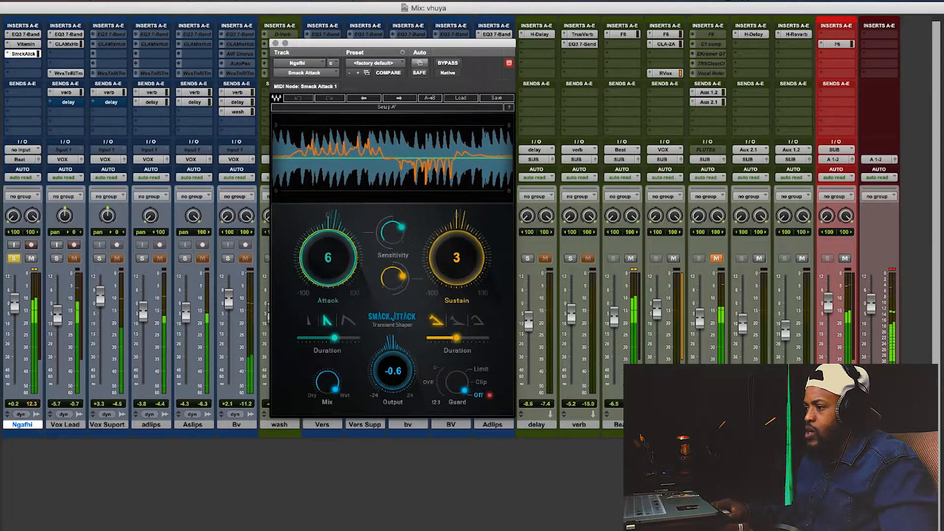
left_click_drag(392, 236, 392, 235)
left_click_drag(328, 257, 328, 255)
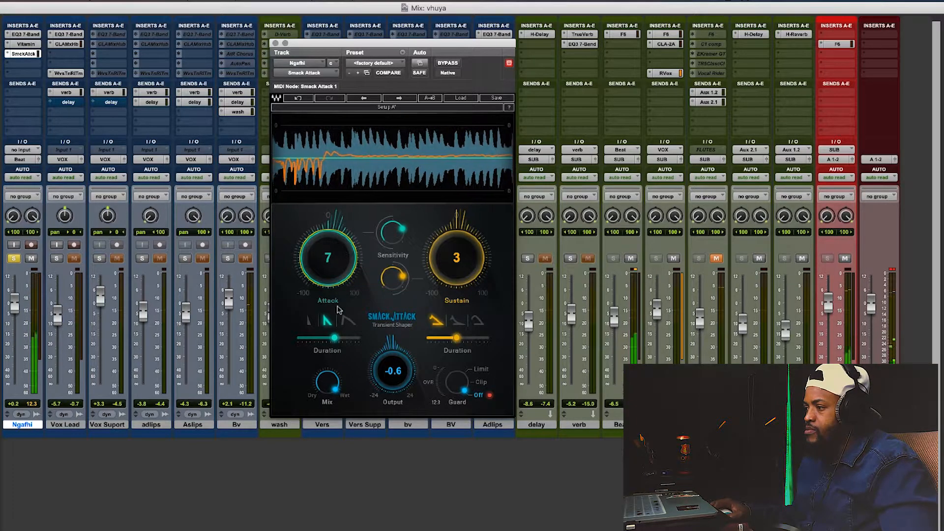
left_click(393, 286)
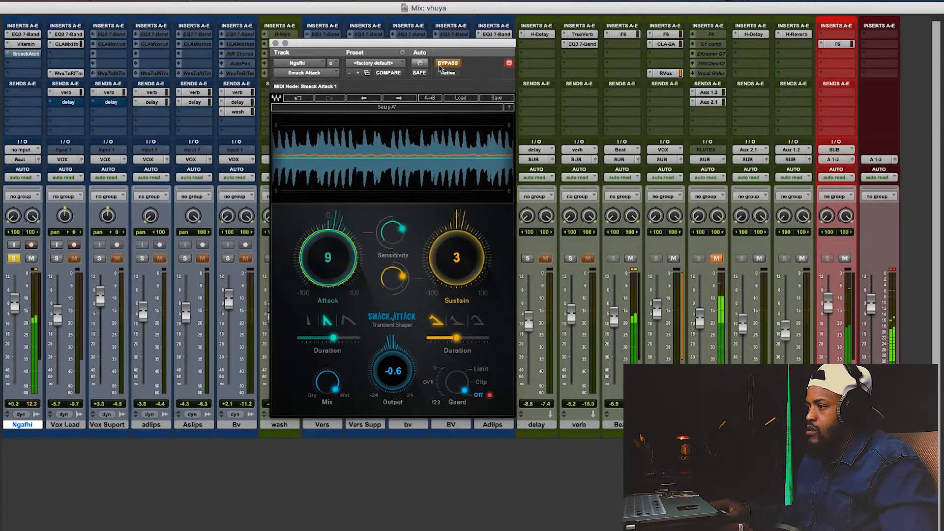
left_click(443, 62)
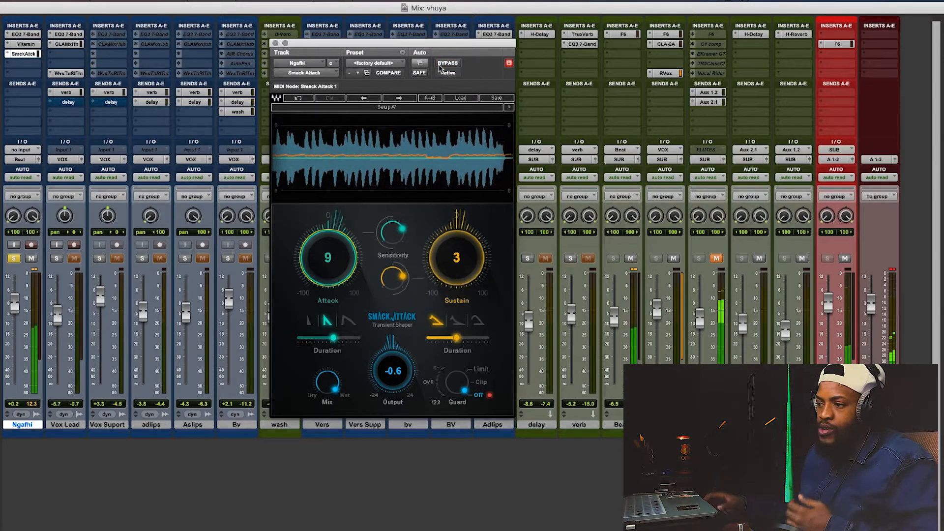
Return playback to the start of the session in the Edit window and go back to the Mix window to listen.
key("space")
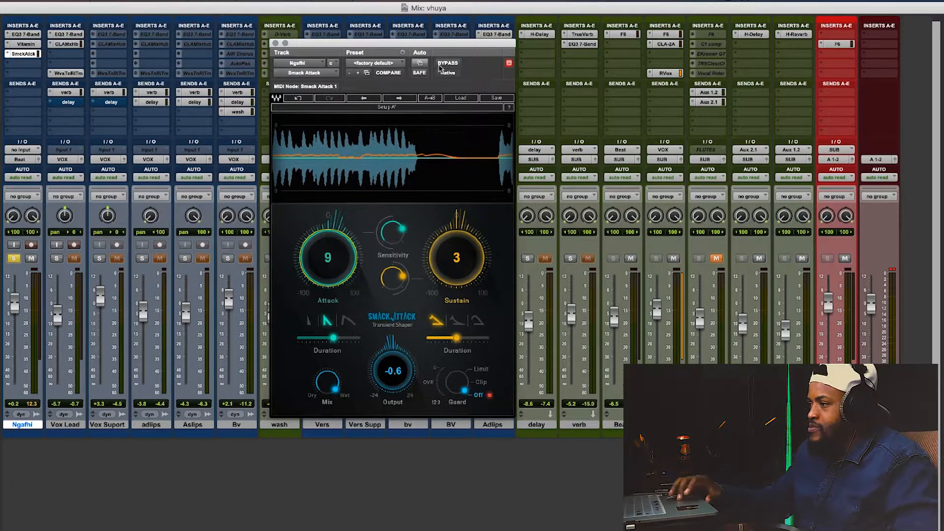
key("space")
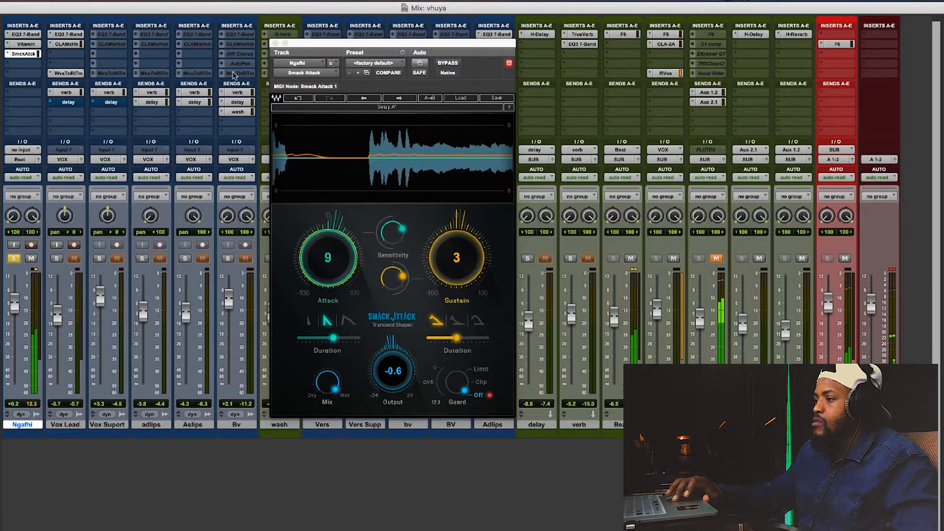
key("super+equal")
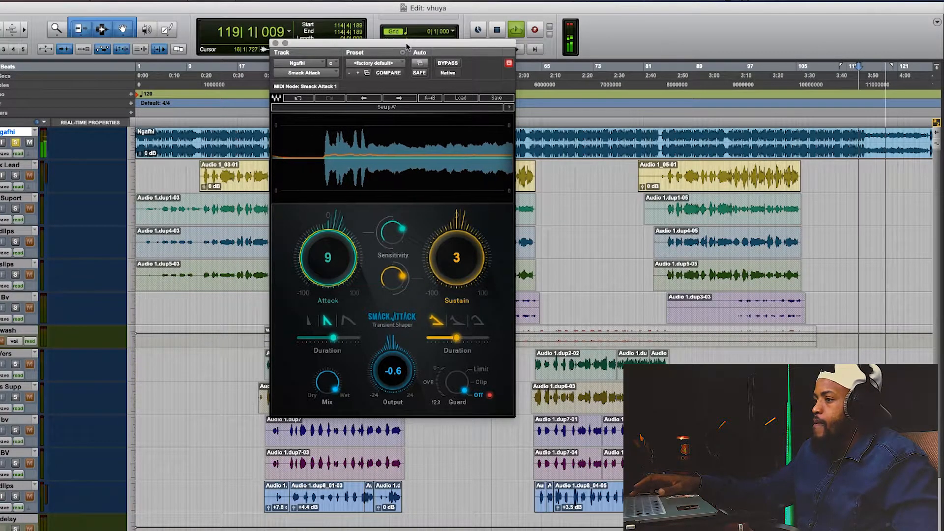
key("space")
key("Return")
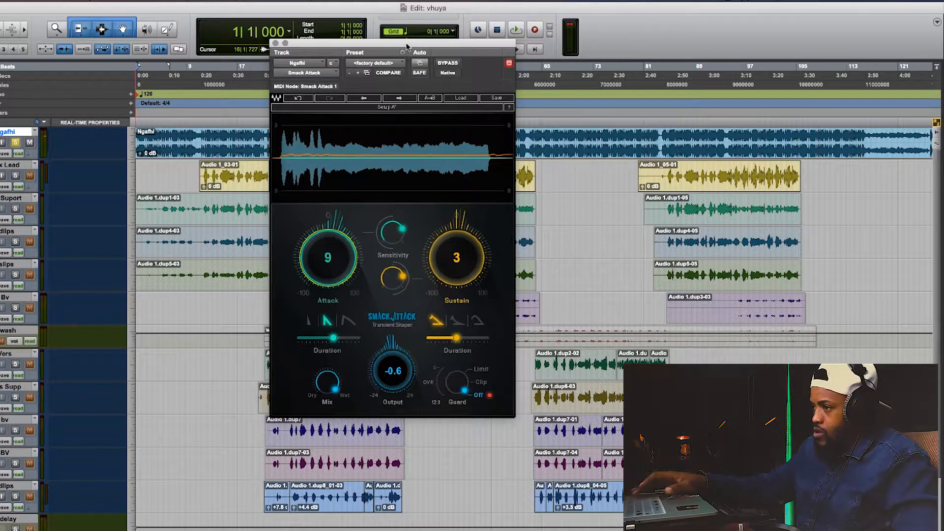
key("super+equal")
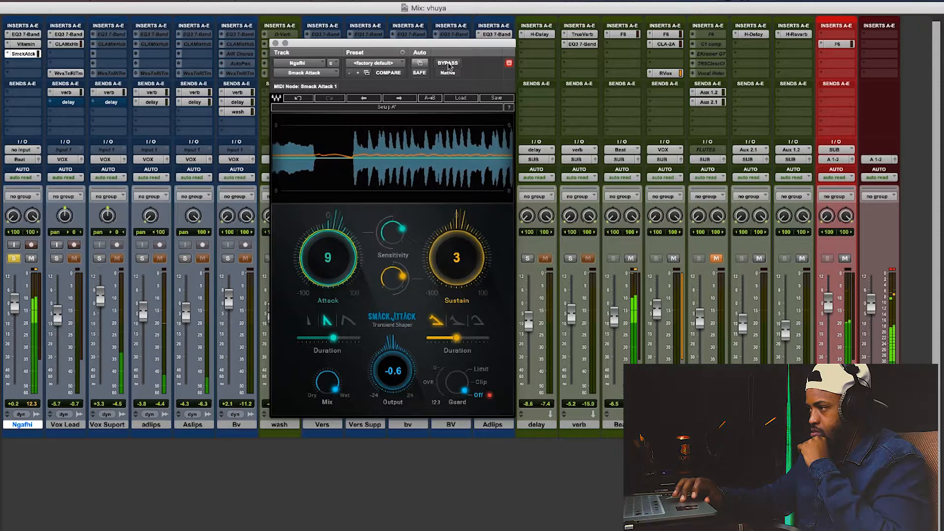
Compare the beat with Smack Attack bypassed and active several times, leaving it active, and close the plug-in window.
left_click_drag(451, 44, 480, 130)
left_click(476, 149)
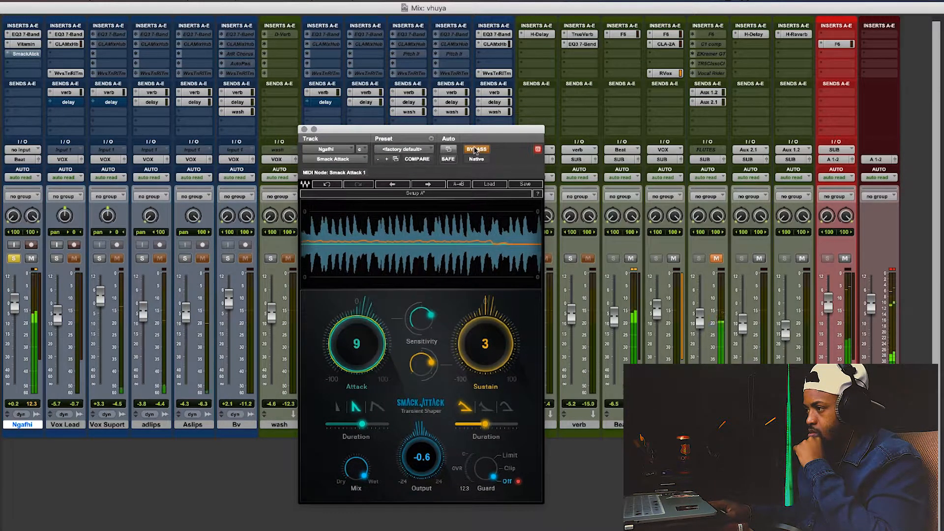
left_click(475, 149)
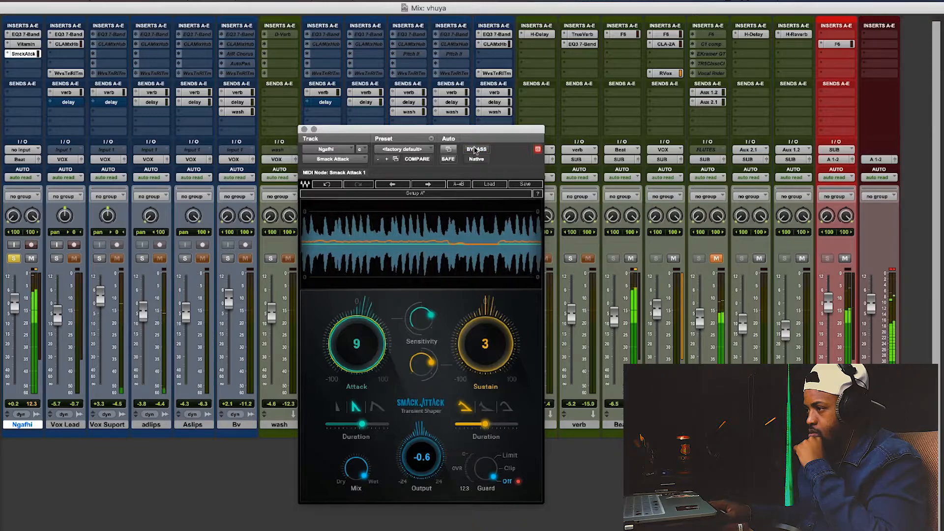
left_click(475, 149)
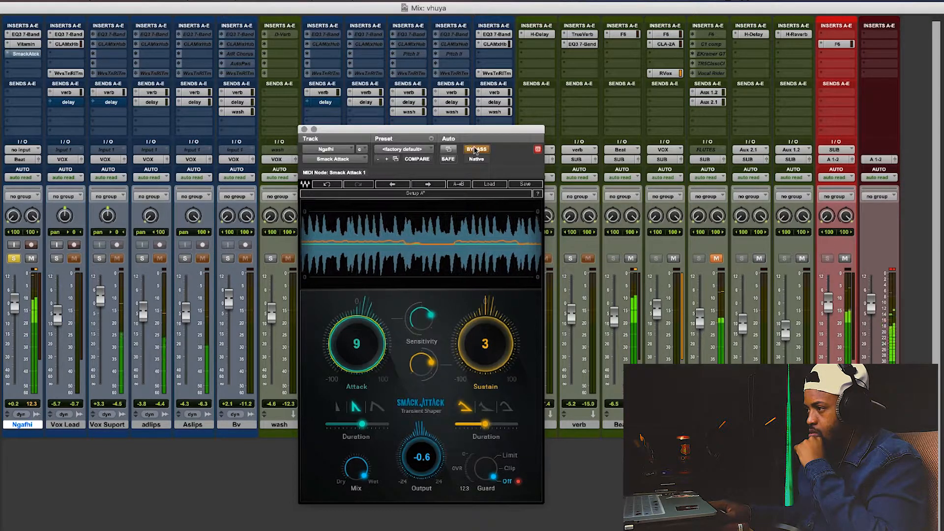
left_click(475, 150)
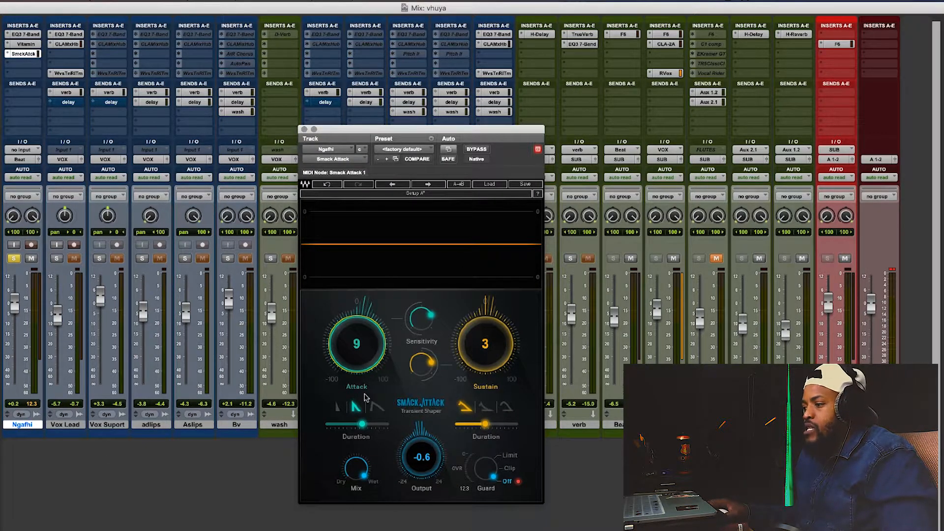
left_click_drag(336, 129, 328, 112)
left_click(296, 110)
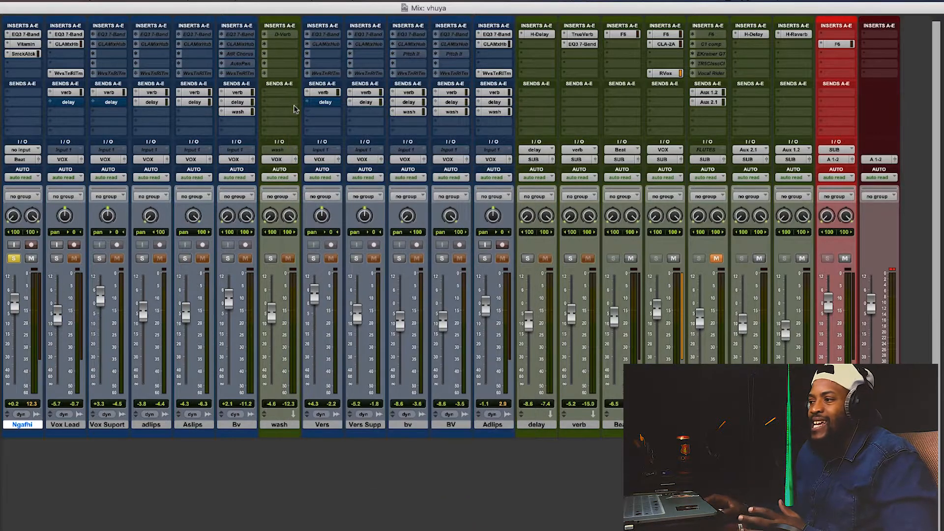
Insert the multichannel Sound Field plug-in Center in the next free insert slot of the Ngafhi track.
left_click(28, 64)
mouse_move(104, 85)
mouse_move(166, 100)
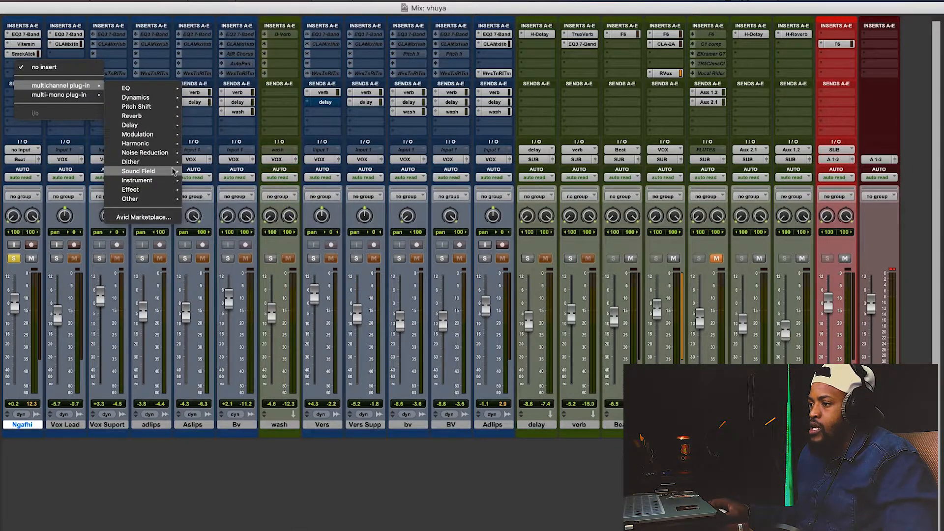
mouse_move(167, 170)
left_click(250, 211)
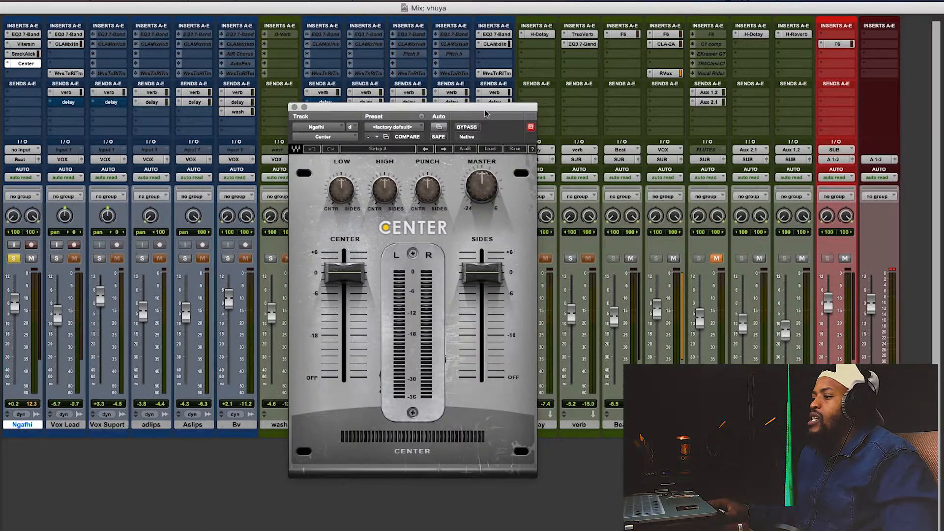
left_click_drag(486, 114, 504, 111)
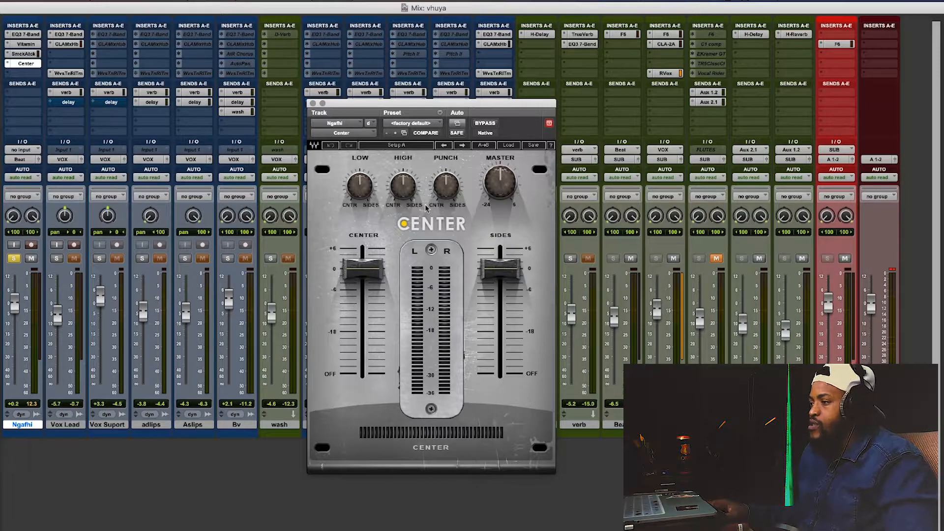
During playback, set Center's CENTER fader to off, then shift Low and Punch towards the center and High towards the sides.
key("space")
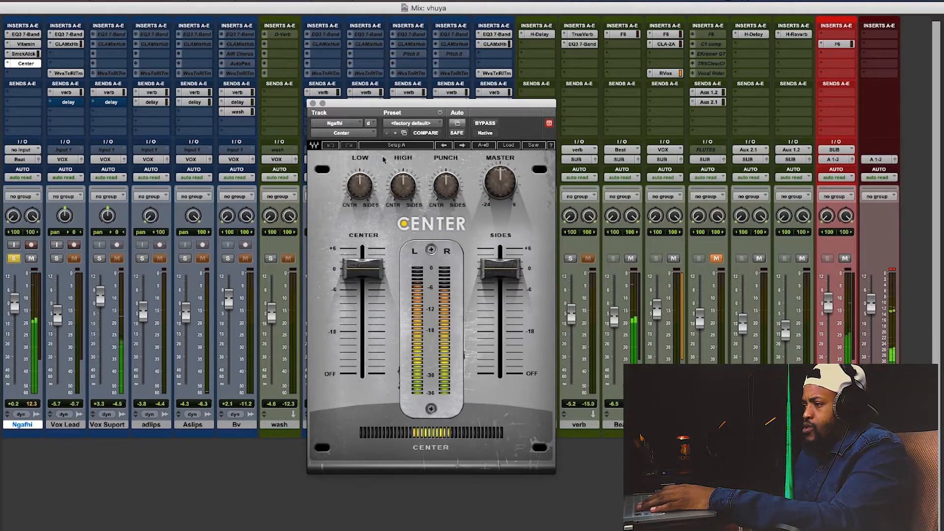
left_click_drag(363, 269, 363, 372)
mouse_move(509, 273)
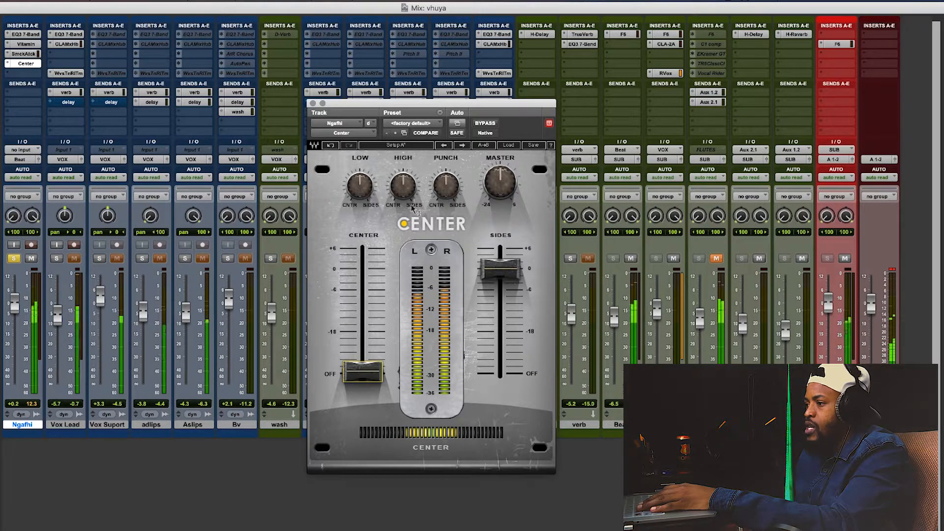
left_click_drag(360, 186, 360, 214)
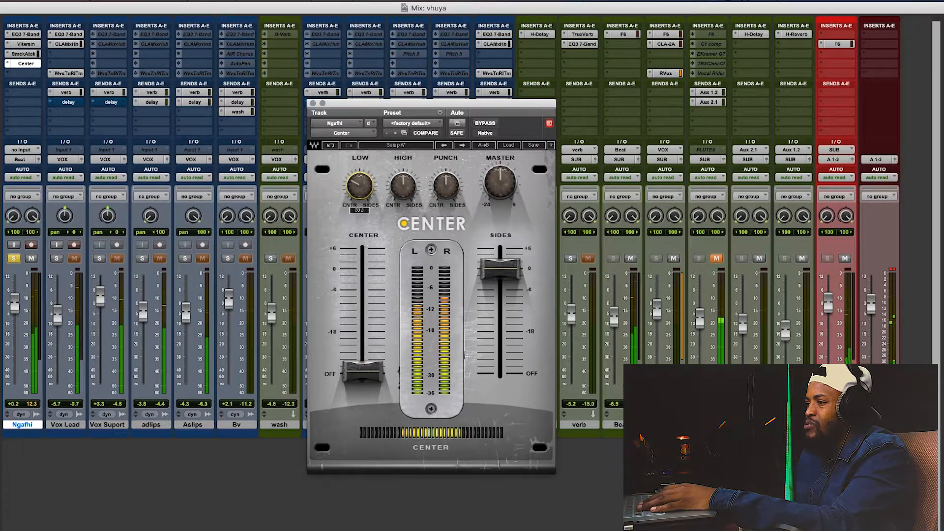
left_click_drag(418, 199, 419, 190)
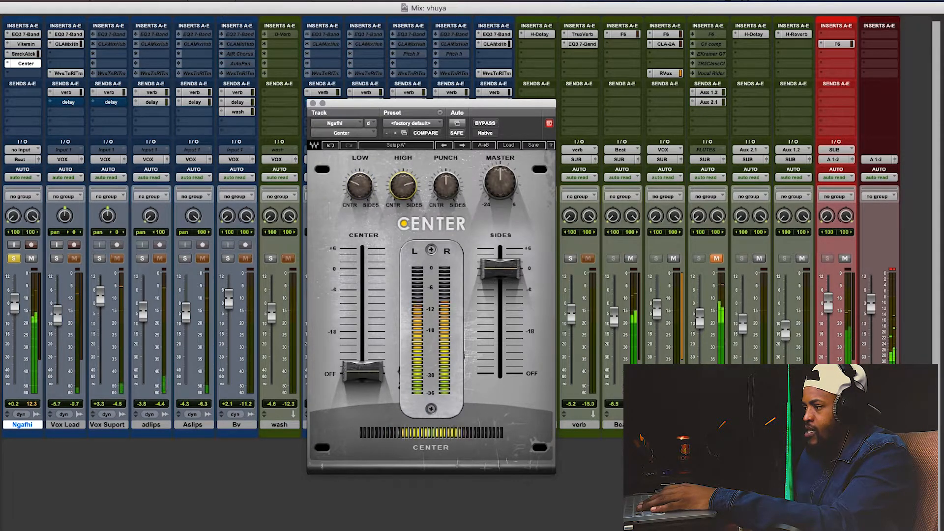
left_click_drag(445, 186, 445, 197)
Set the SIDES fader to off and CENTER back to about 0, and readjust the Low, High and Punch balance.
left_click_drag(517, 263, 501, 366)
left_click_drag(372, 372, 372, 266)
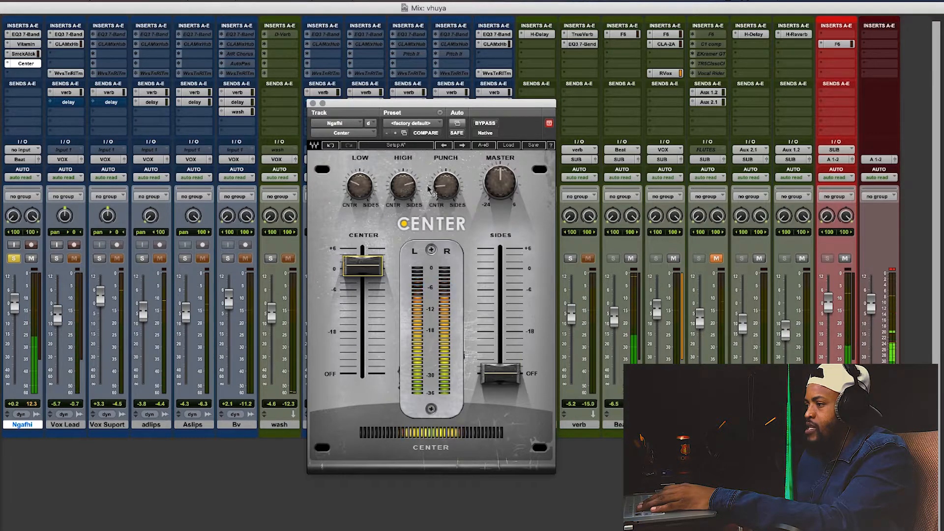
left_click(402, 186)
left_click_drag(402, 186, 403, 187)
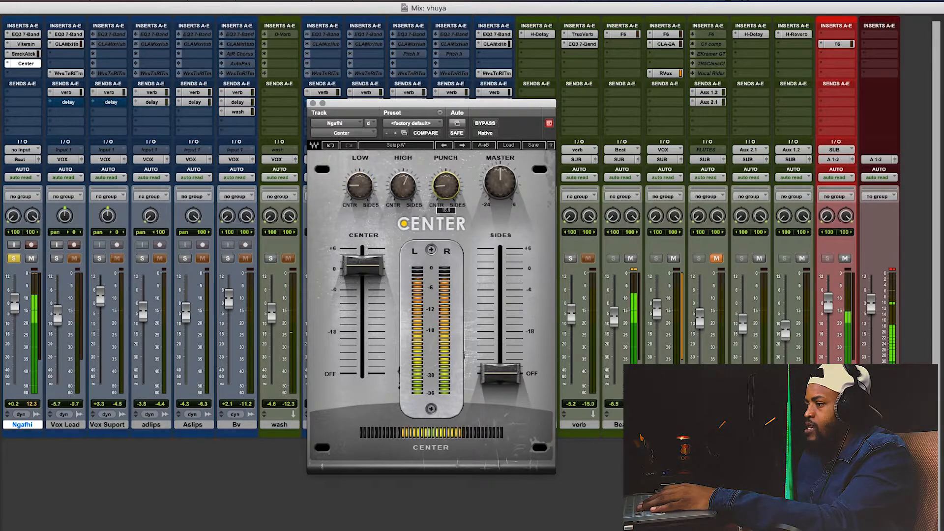
Bring the SIDES fader back up to just below 0 and fine-tune the CENTER fader to about 0.
left_click_drag(520, 383, 520, 278)
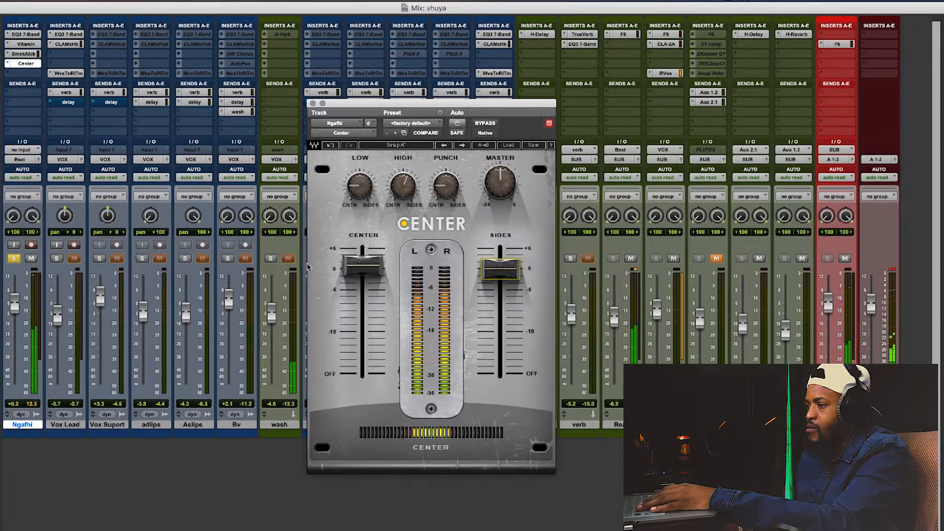
left_click_drag(353, 272, 353, 272)
left_click(500, 273)
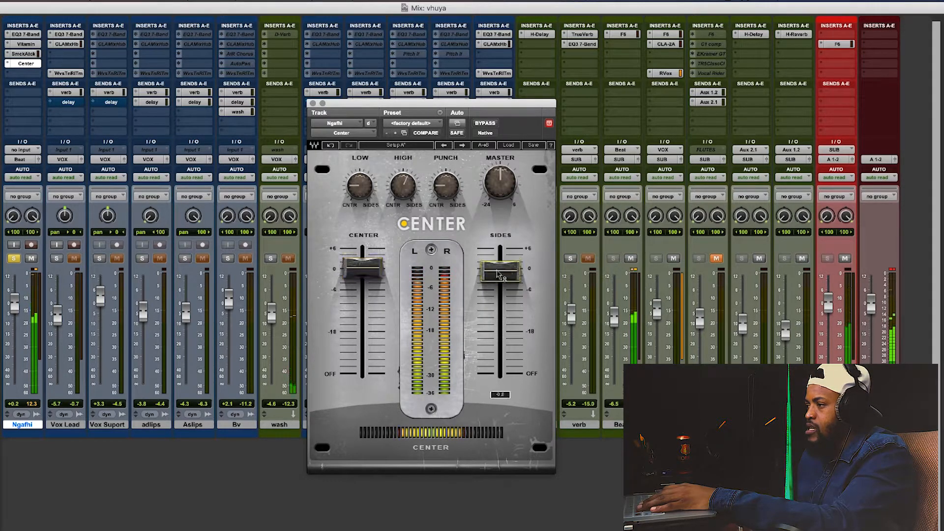
Compare the beat with Center bypassed and active, leave it active and close the plug-in window.
left_click(484, 123)
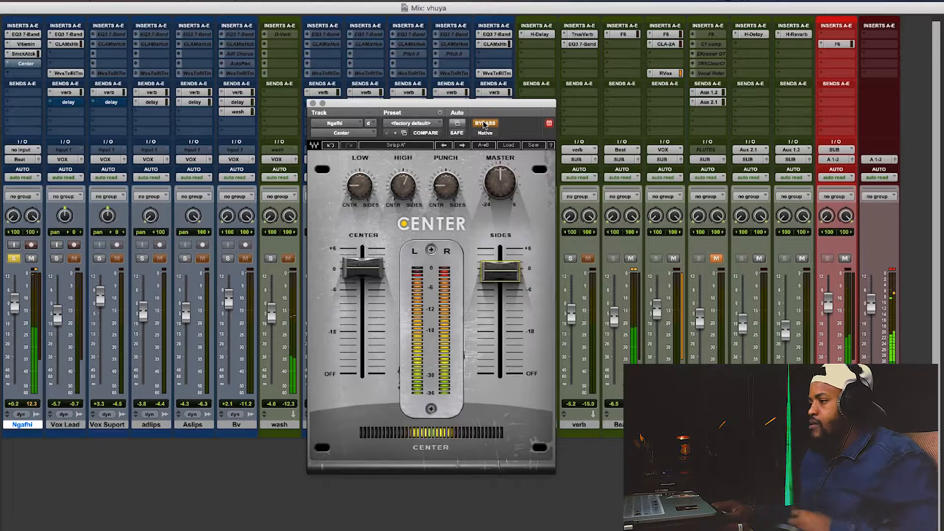
left_click(484, 123)
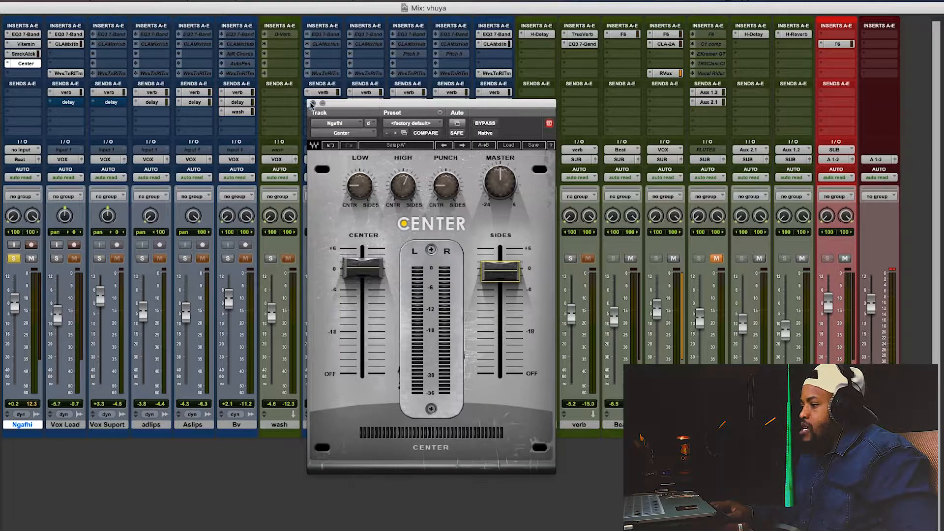
left_click(313, 103)
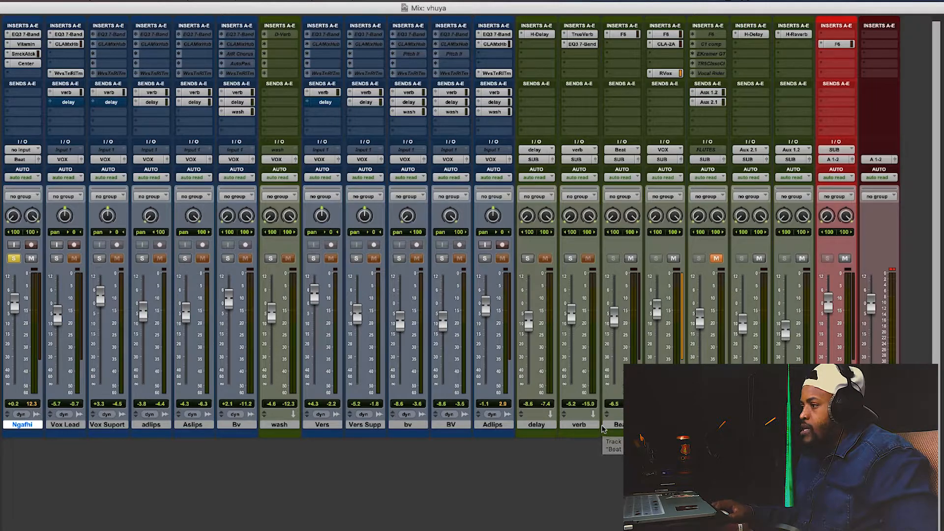
Open the F6 equalizer on the Beat aux track and compare its sound against bypass during playback.
left_click(621, 34)
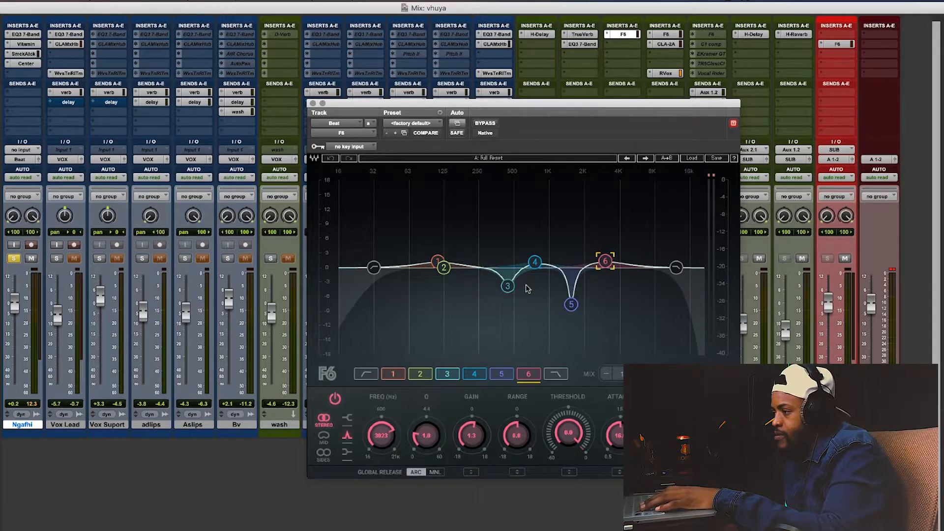
key("space")
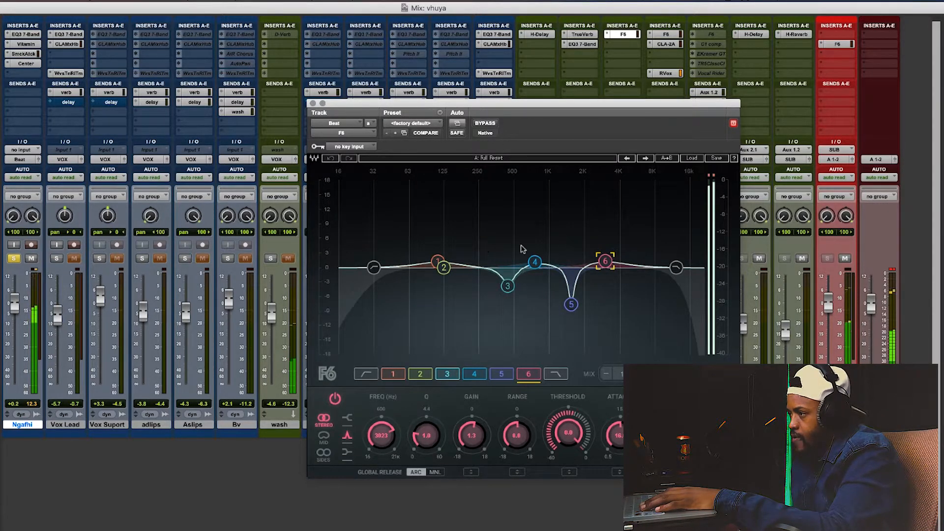
left_click(485, 124)
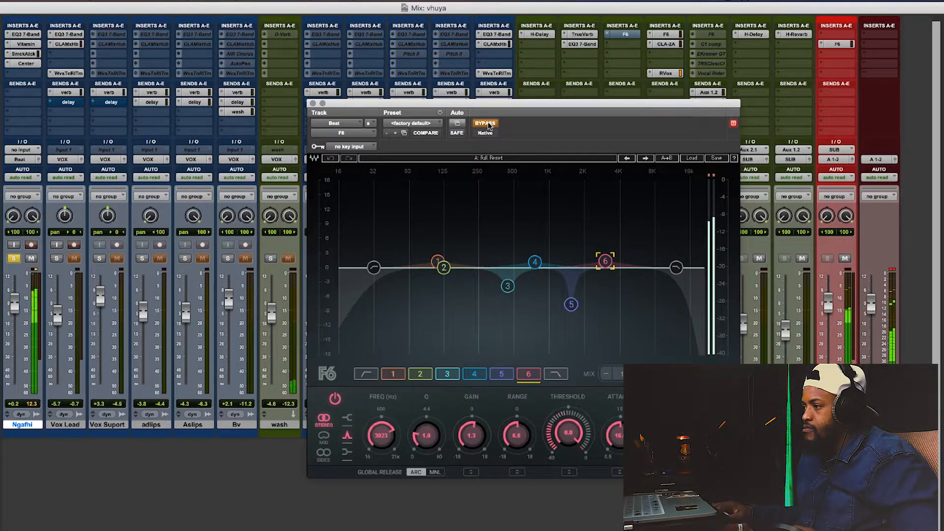
left_click(485, 124)
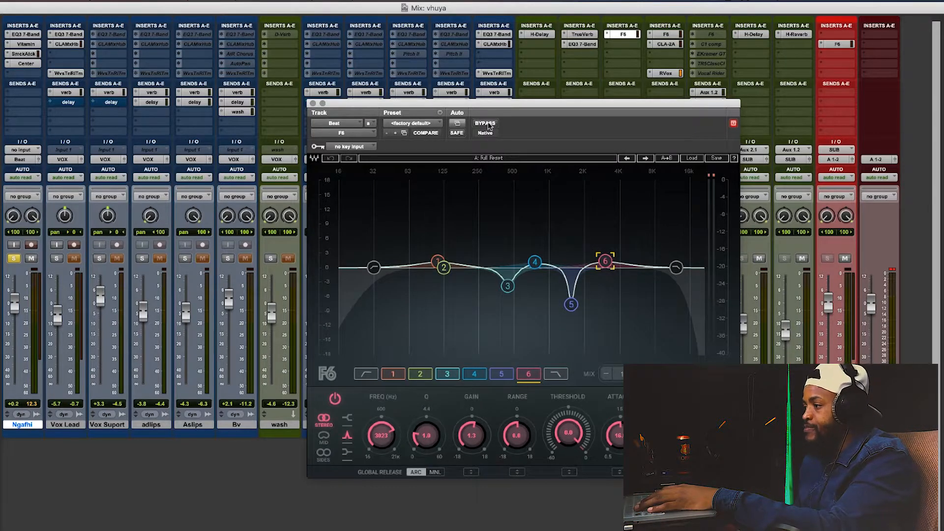
Play the beat and compare it with the F6 bypassed and active.
key("space")
left_click(485, 123)
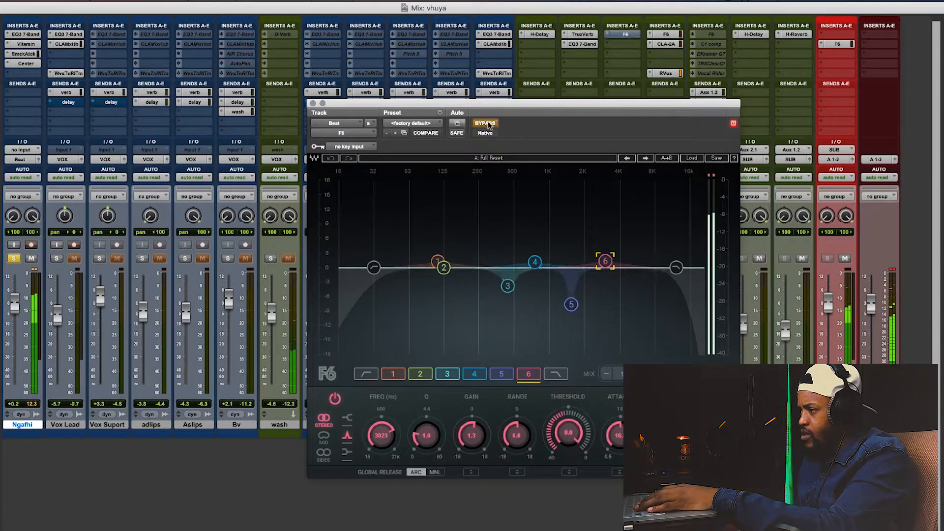
left_click(486, 124)
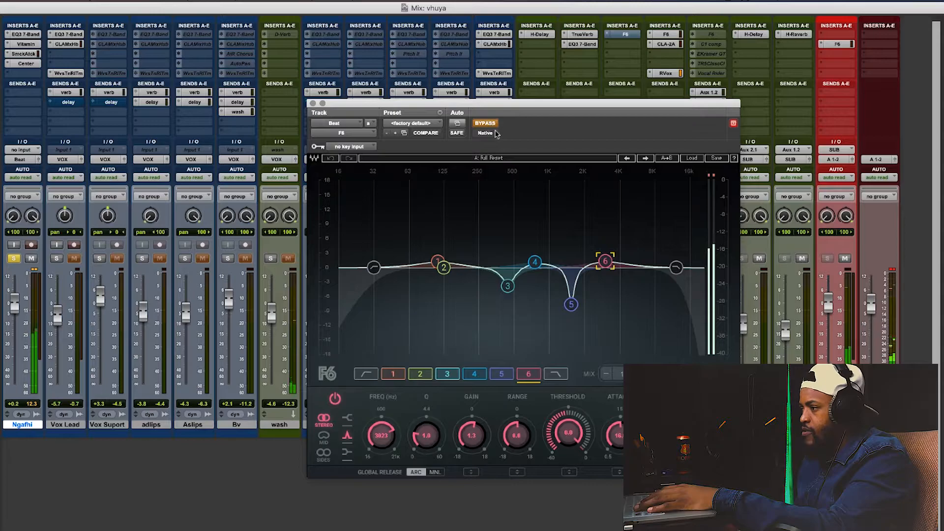
Audition F6 bands 5, 3, 4, 6 and 2 in isolation, one after another, during playback.
left_click(571, 305)
left_click(571, 304)
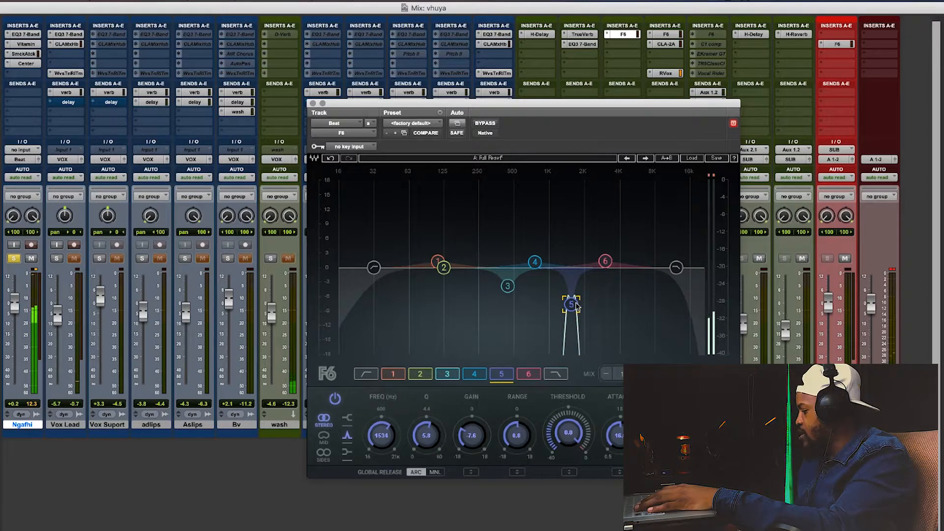
left_click(508, 285)
left_click(508, 286)
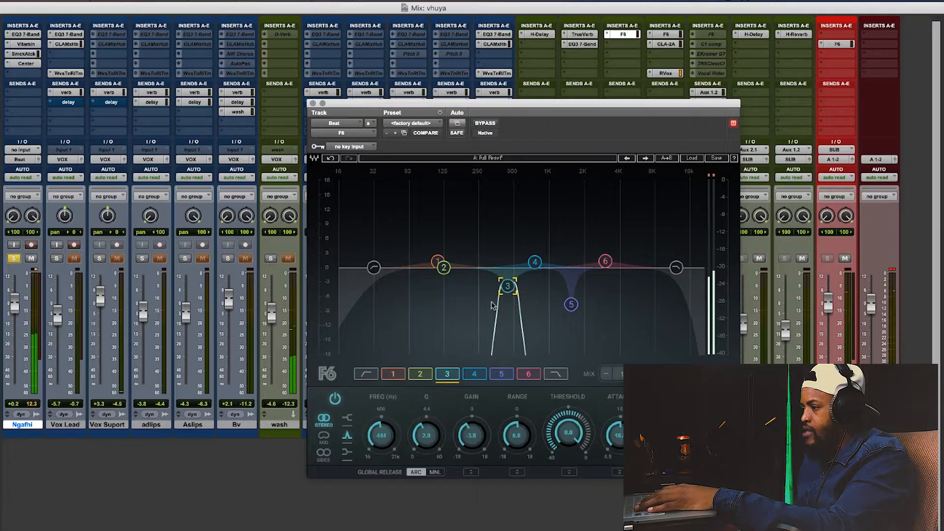
left_click(537, 264)
left_click(535, 261)
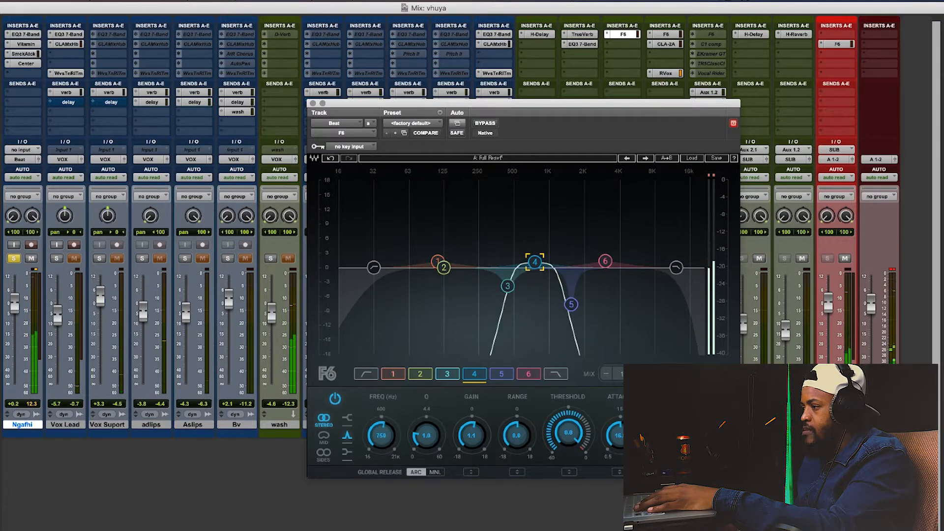
left_click(605, 262)
left_click(605, 261)
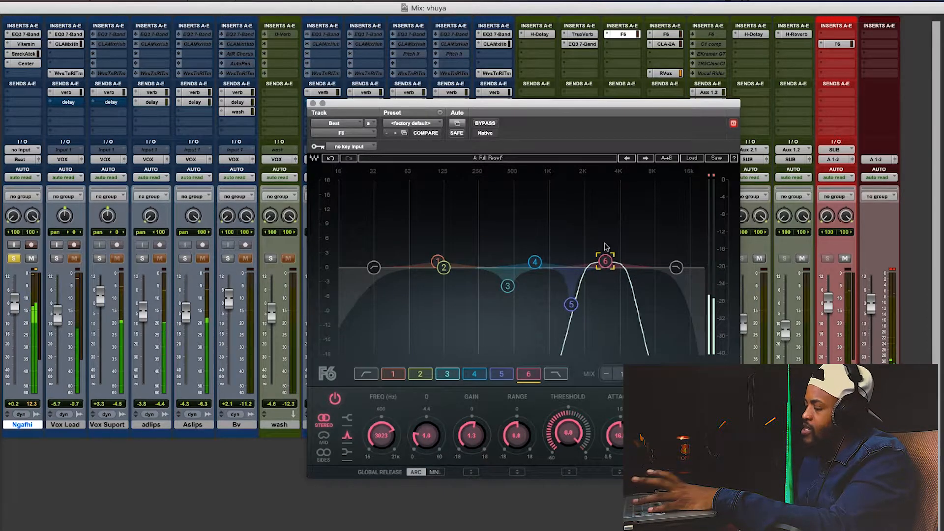
left_click(441, 264)
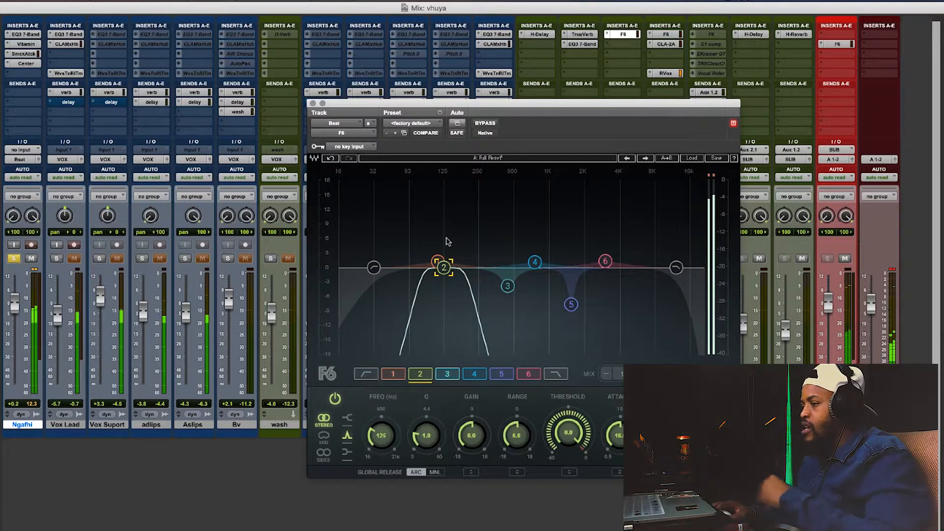
Toggle the F6 bypass repeatedly to compare the full equalizer curve with the dry beat, and leave it active.
left_click(485, 124)
left_click(485, 124)
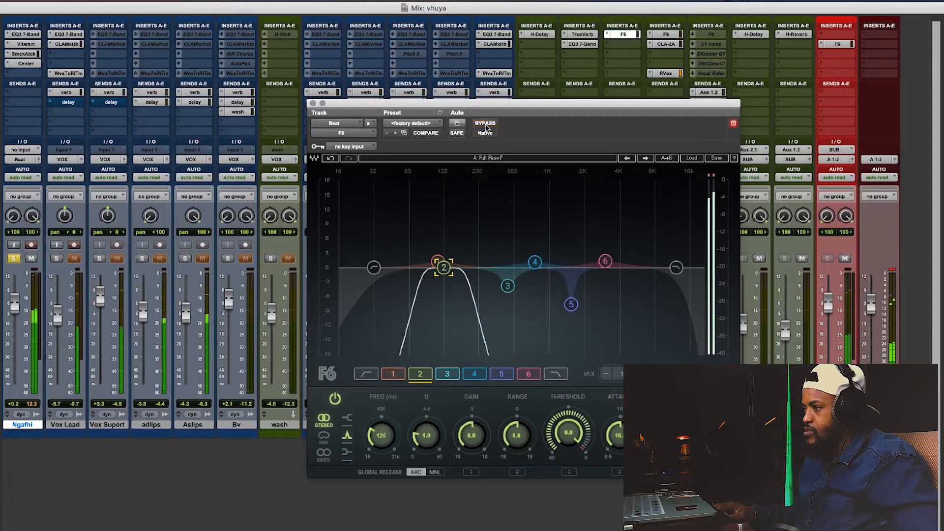
left_click(485, 124)
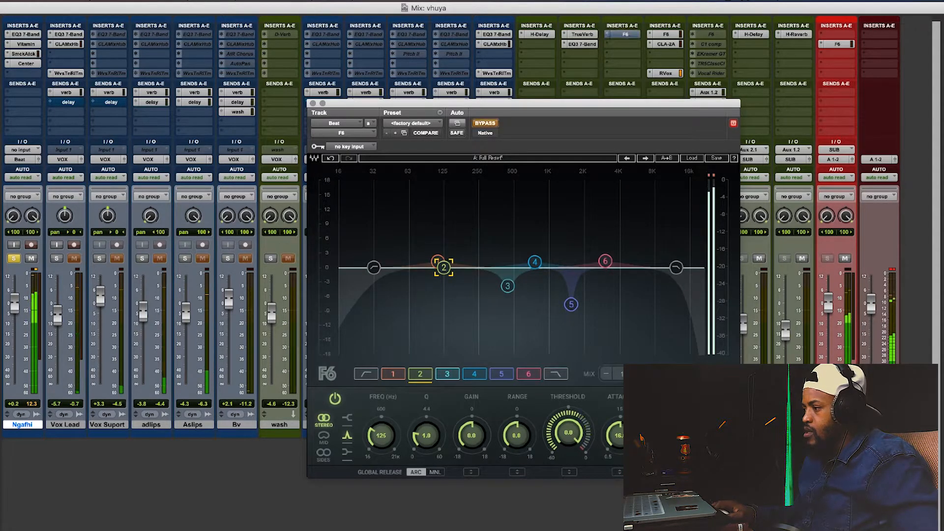
left_click(485, 124)
left_click(485, 124)
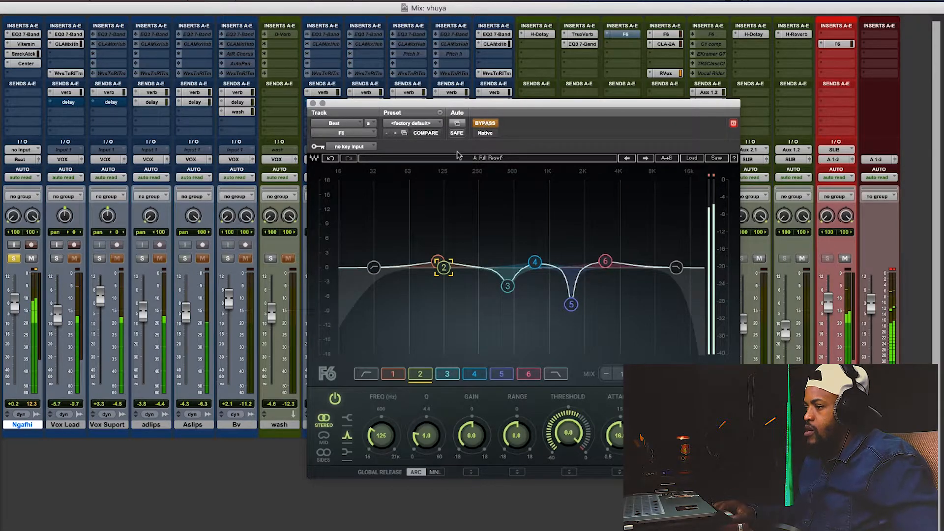
left_click(485, 124)
Stop playback, set the F6 high-pass filter's slope to 24 dB/Oct and sweep its frequency down to 16 Hz.
left_click(374, 268)
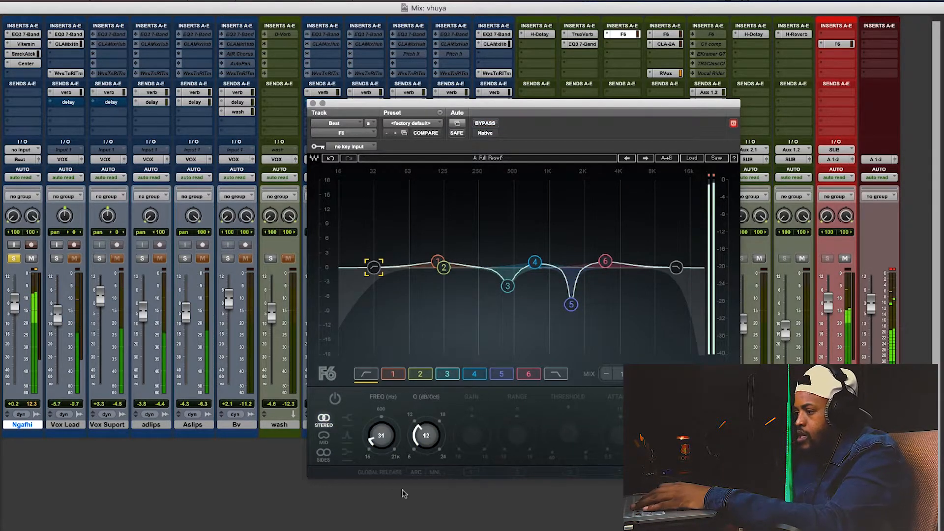
key("space")
scroll(380, 448, "up", 10)
scroll(426, 435, "up", 1)
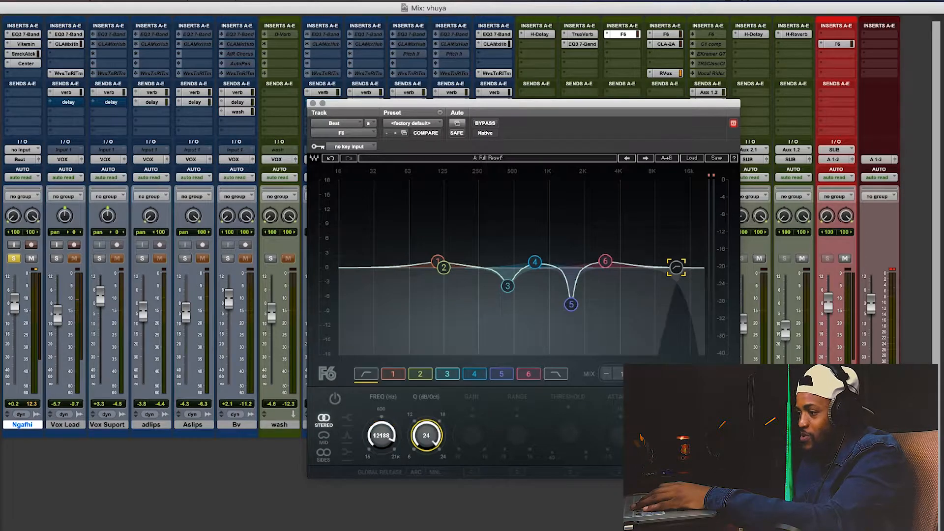
scroll(381, 435, "down", 15)
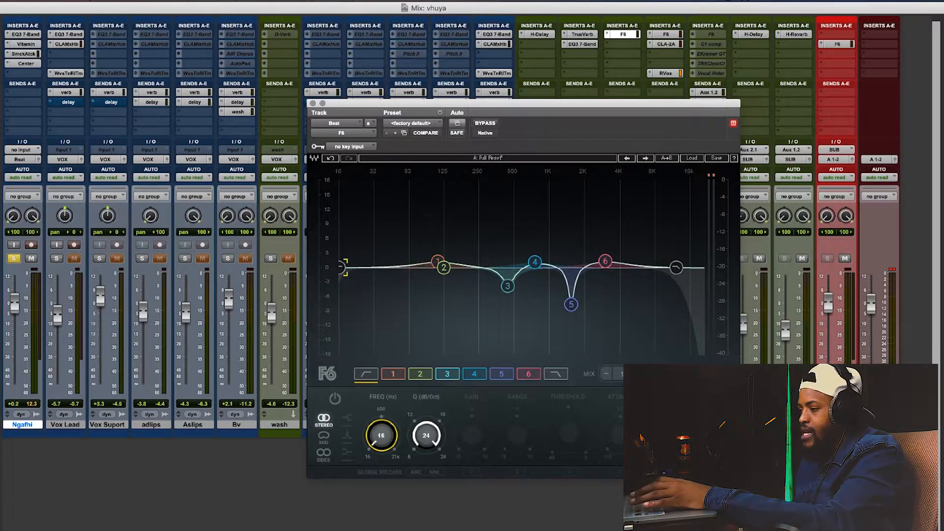
Enable the high-pass filter during playback and raise its cutoff frequency to 39 Hz.
key("space")
scroll(399, 444, "up", 4)
left_click(335, 399)
scroll(381, 435, "up", 2)
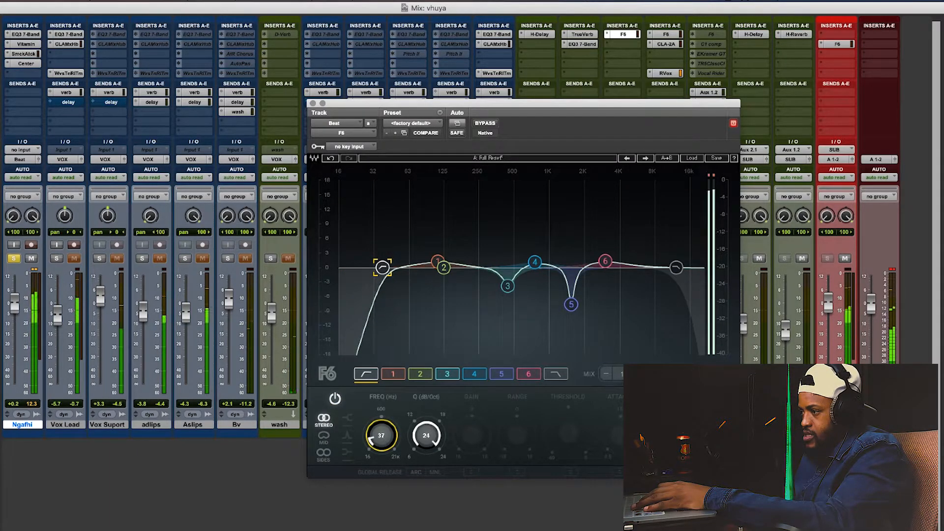
scroll(381, 435, "up", 2)
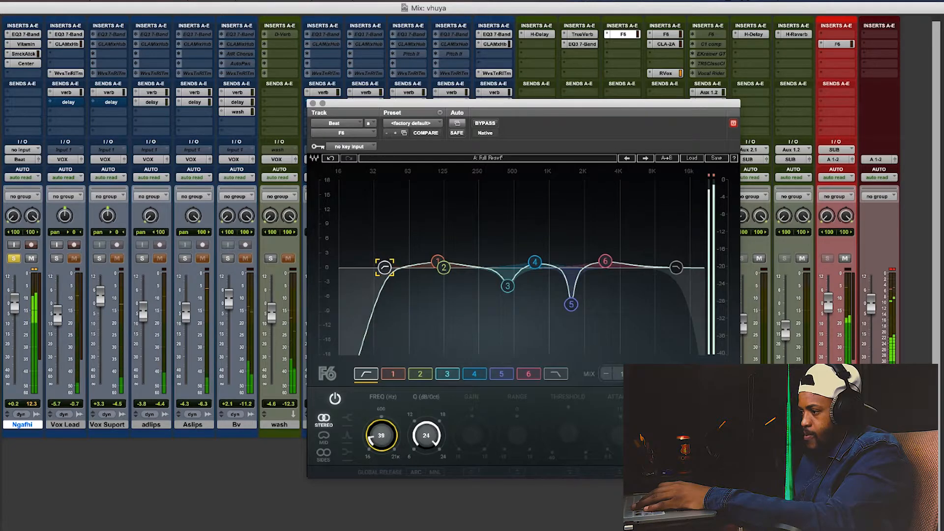
Replace the F6 on the Beat aux with the stereo F6-RTA, using the multichannel EQ plug-ins.
left_click_drag(431, 104, 390, 103)
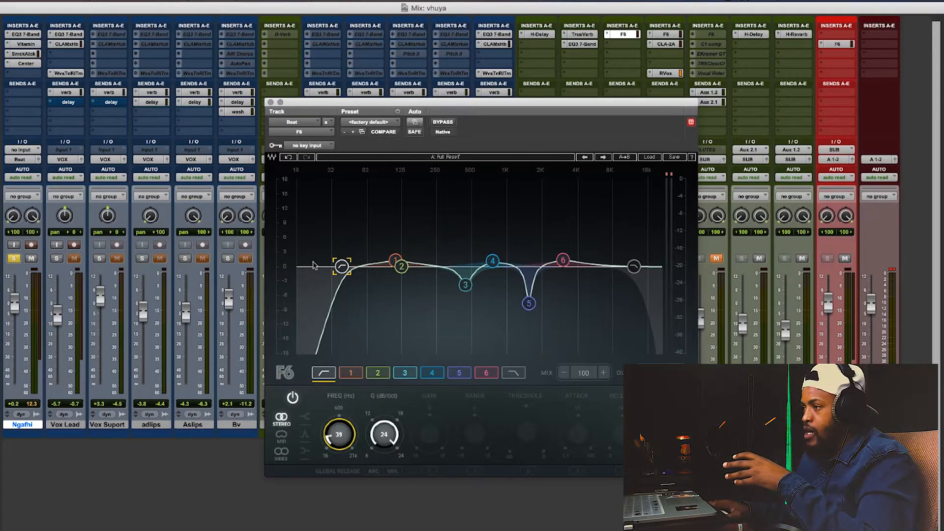
left_click(318, 132)
mouse_move(344, 133)
mouse_move(389, 136)
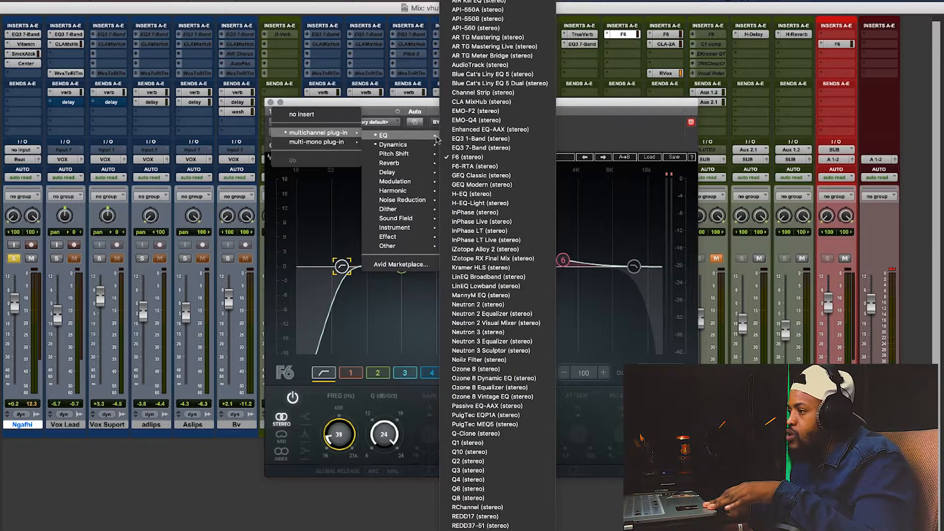
left_click(467, 156)
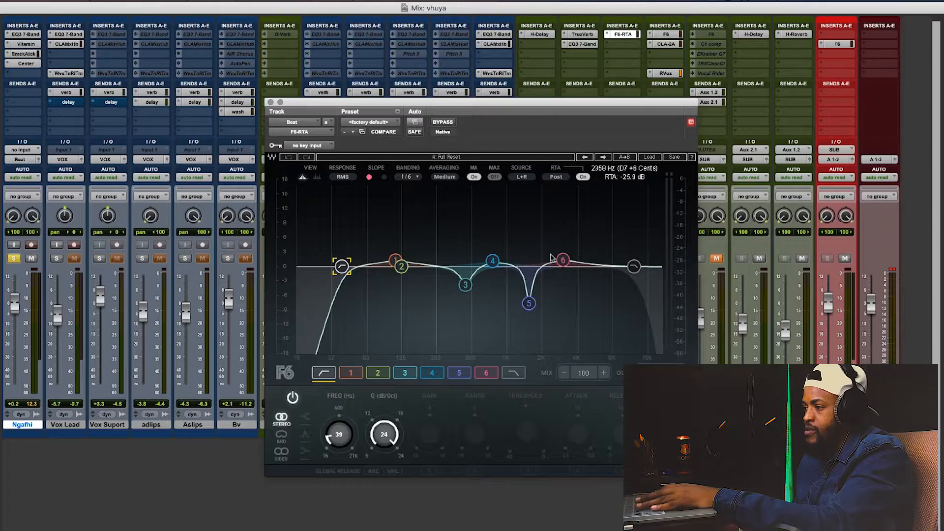
Play the beat to view its spectrum, stop playback and adjust the high-pass filter's cutoff to 41 Hz.
key("space")
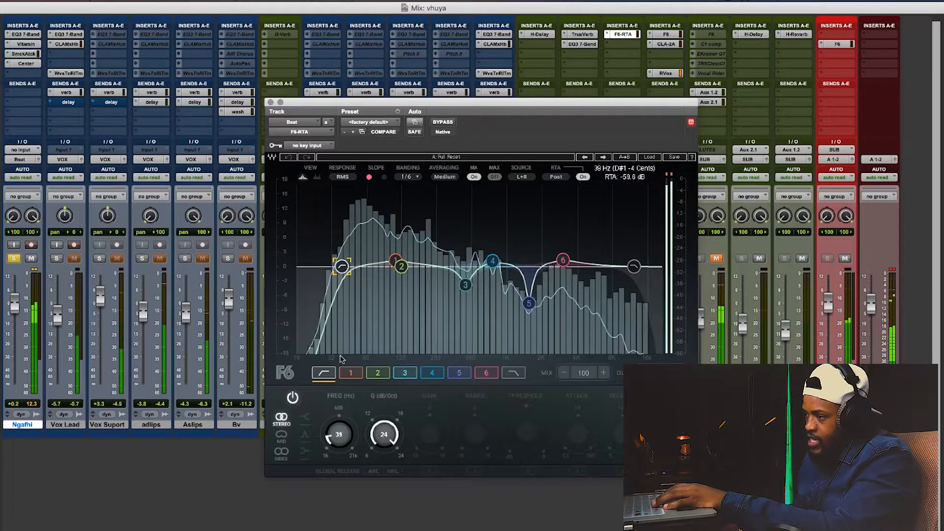
key("space")
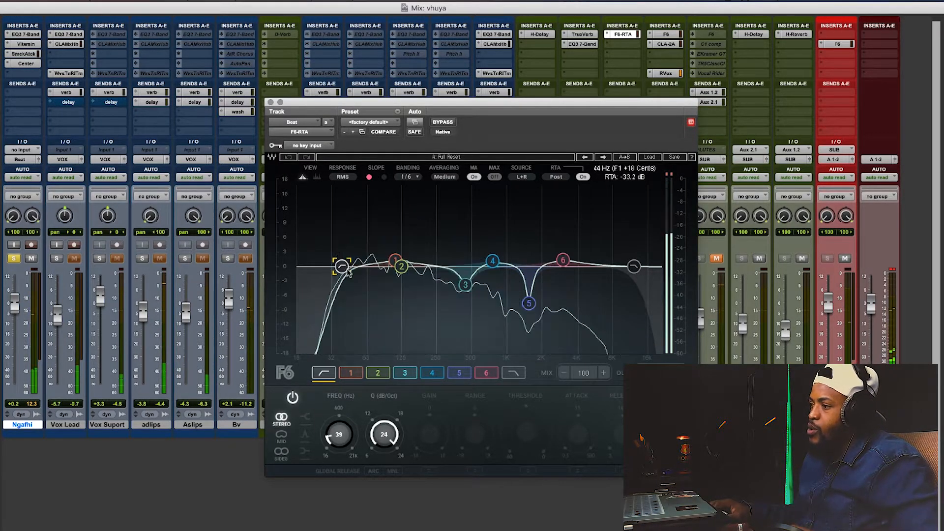
left_click_drag(341, 266, 346, 265)
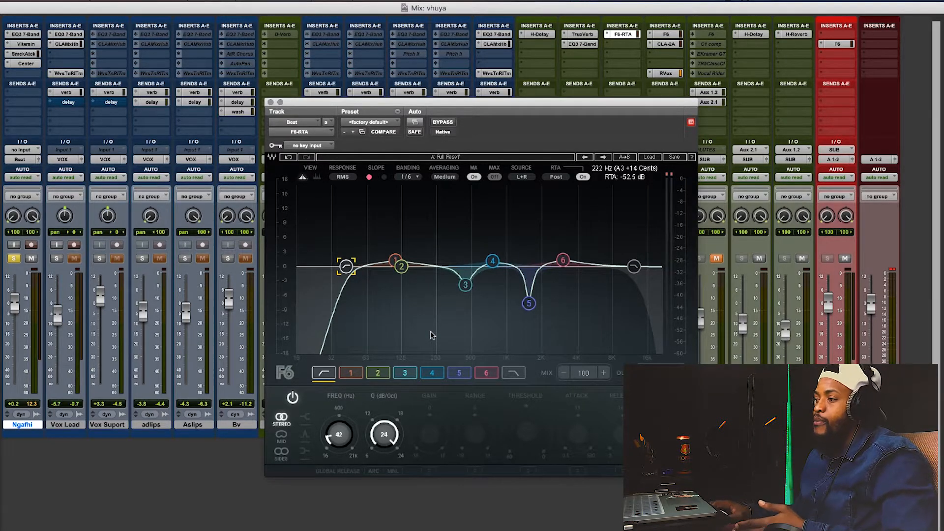
left_click_drag(345, 268, 344, 267)
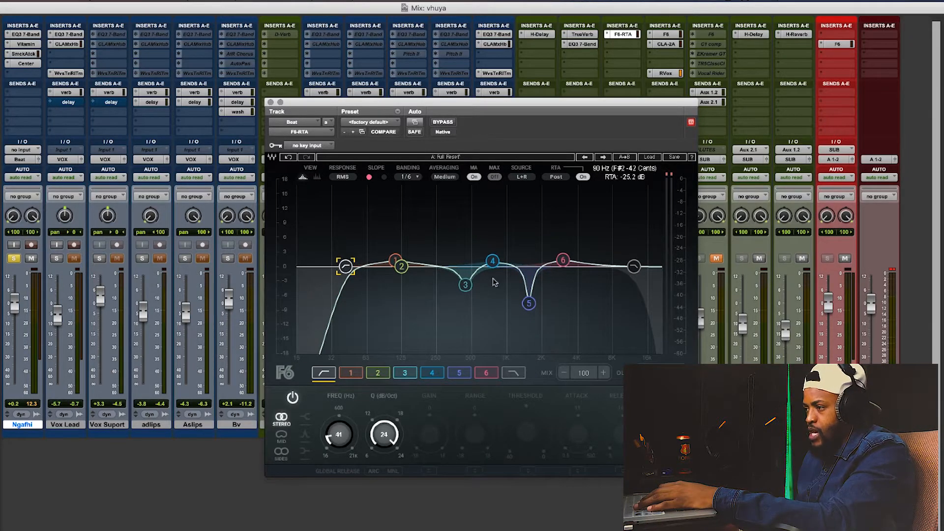
Check the spectrum during playback, move the low-pass filter's frequency up to 21357 Hz and close the plug-in window.
key("space")
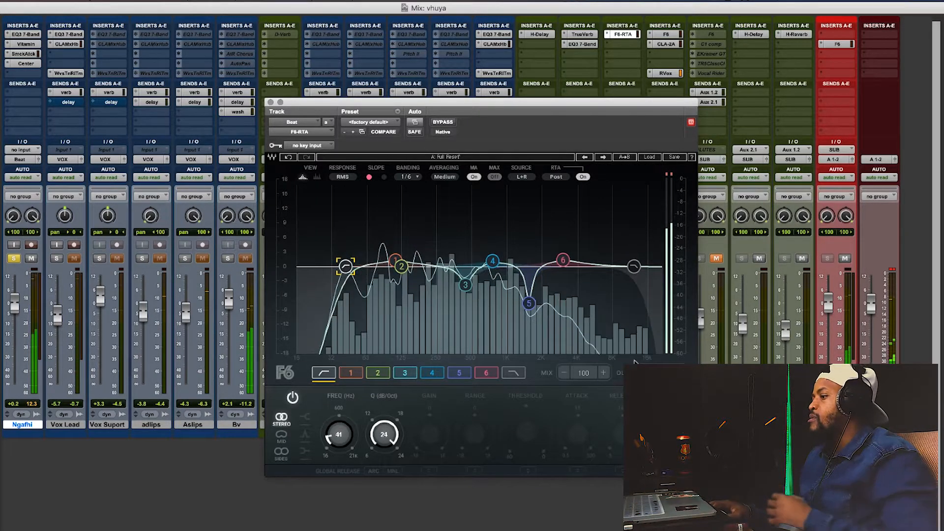
key("space")
left_click(634, 266)
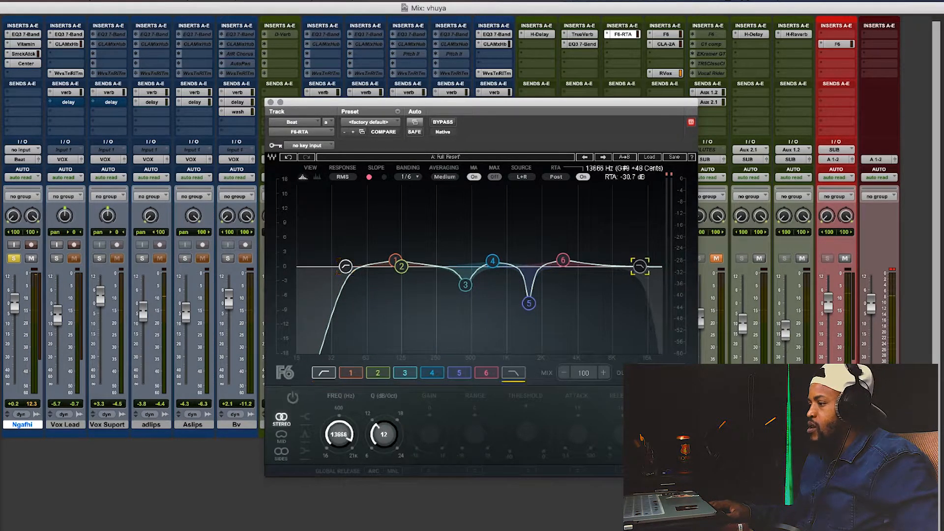
left_click_drag(634, 266, 658, 266)
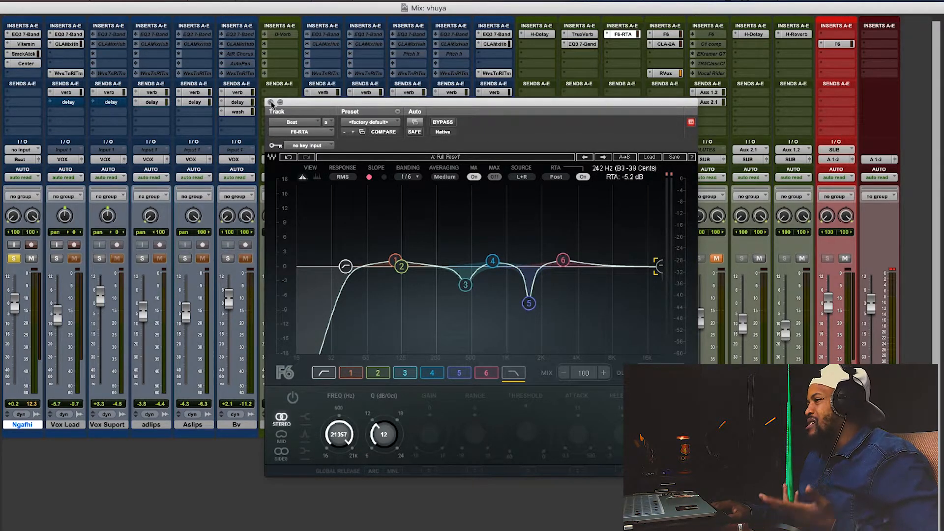
left_click(271, 102)
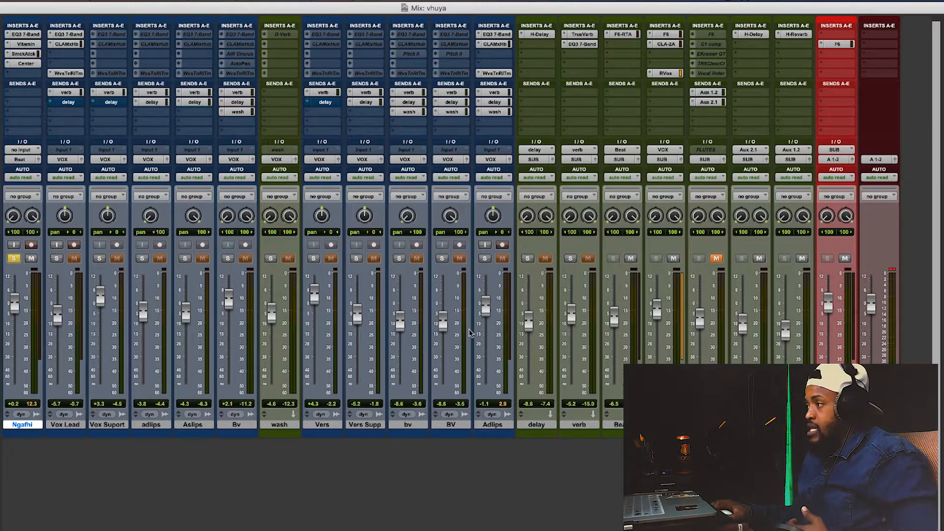
Toggle the solo on the Ngafhi track to compare the beat with the full mix, leaving it unsoloed.
left_click(17, 259)
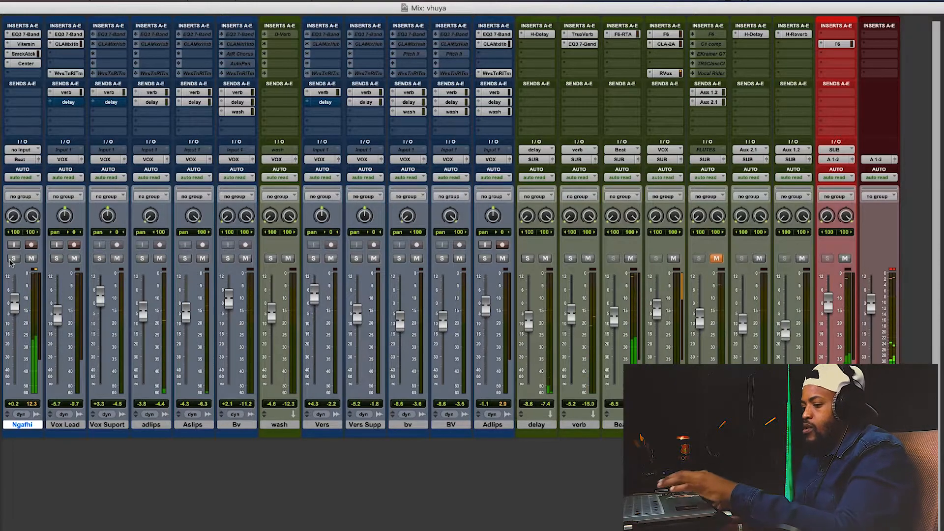
left_click(14, 259)
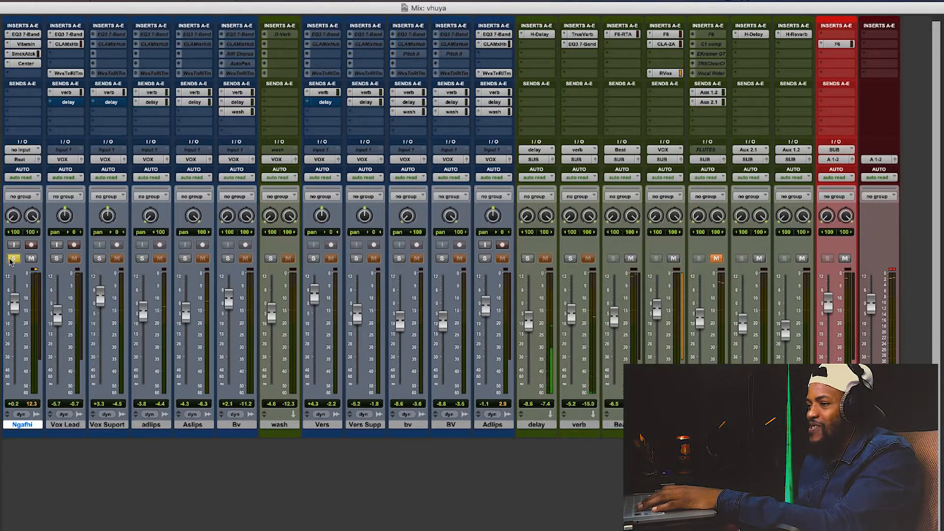
left_click(14, 259)
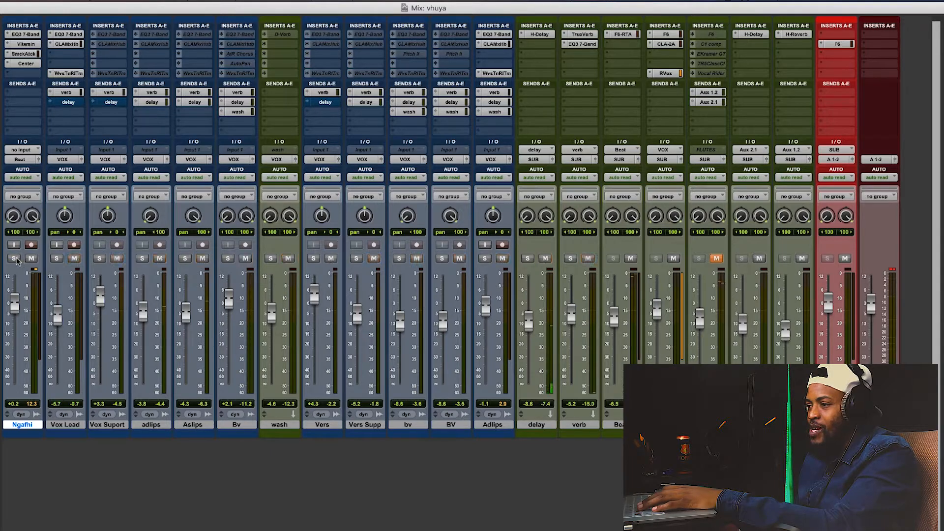
Solo the vocal tracks from Vox Lead through Bv together with the delay and verb returns.
left_click(57, 259)
left_click(100, 258)
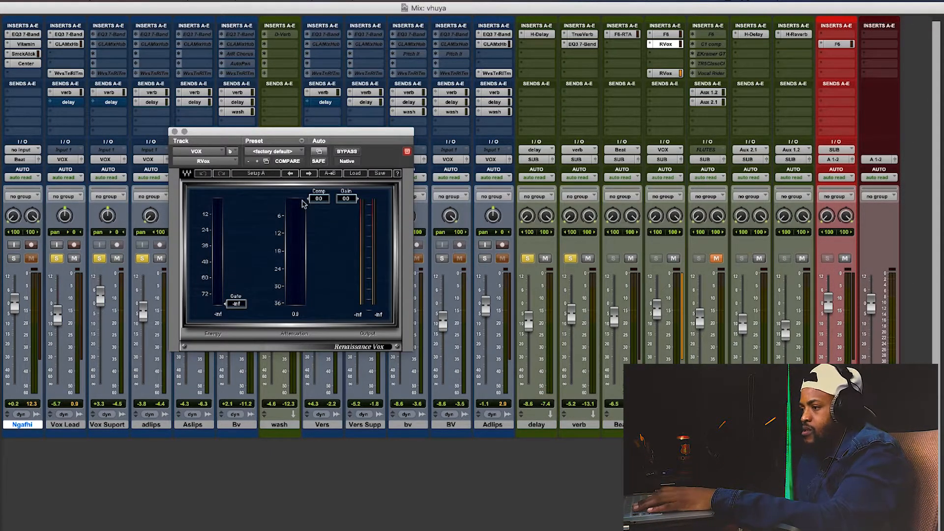
On the VOX aux's new RVox insert, set compression to about -7.2 and gate to -27.1, and close its window.
mouse_move(319, 202)
left_mouse_down()
mouse_move(318, 241)
mouse_move(319, 215)
left_mouse_up()
left_click_drag(236, 303, 236, 234)
left_click_drag(319, 215, 319, 219)
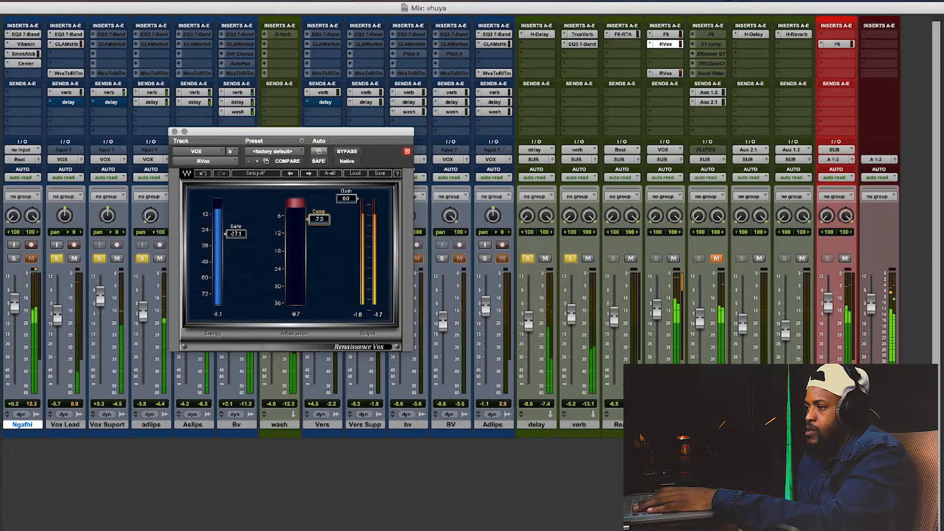
left_click(175, 131)
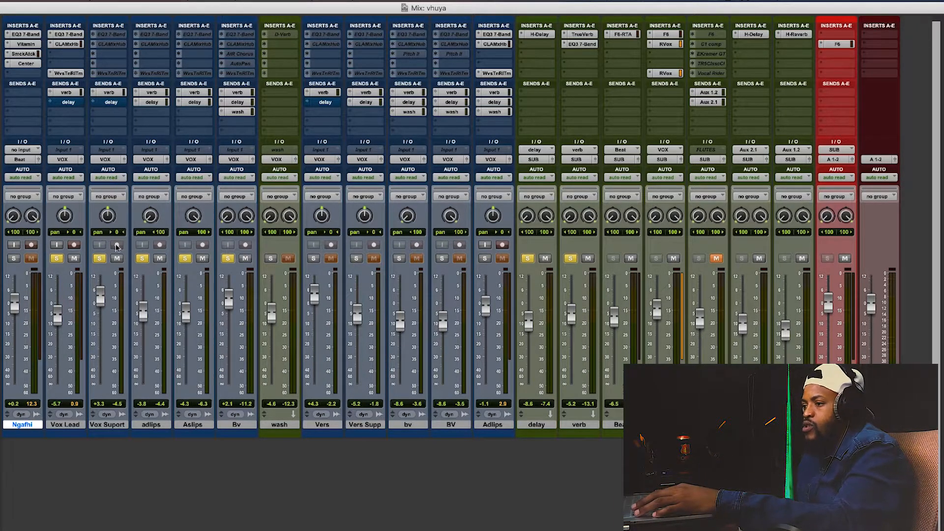
Clear all track solos, restart the song from the beginning and return to the Mix window.
left_click(99, 258, "alt")
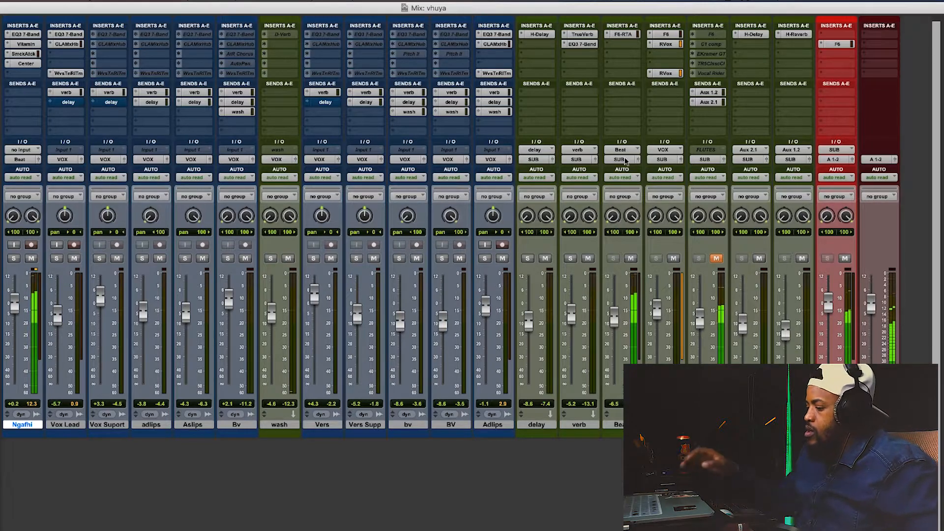
key("super+equal")
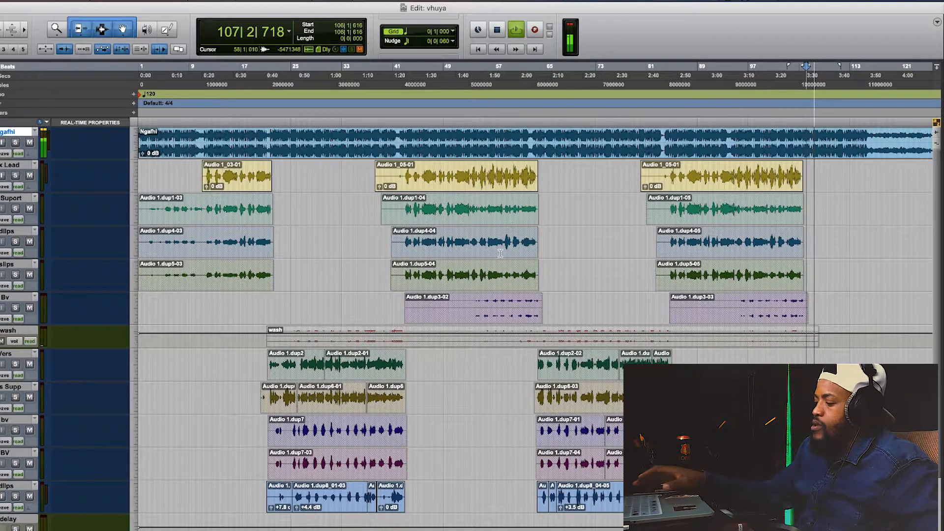
key("space")
key("Return")
key("super+equal")
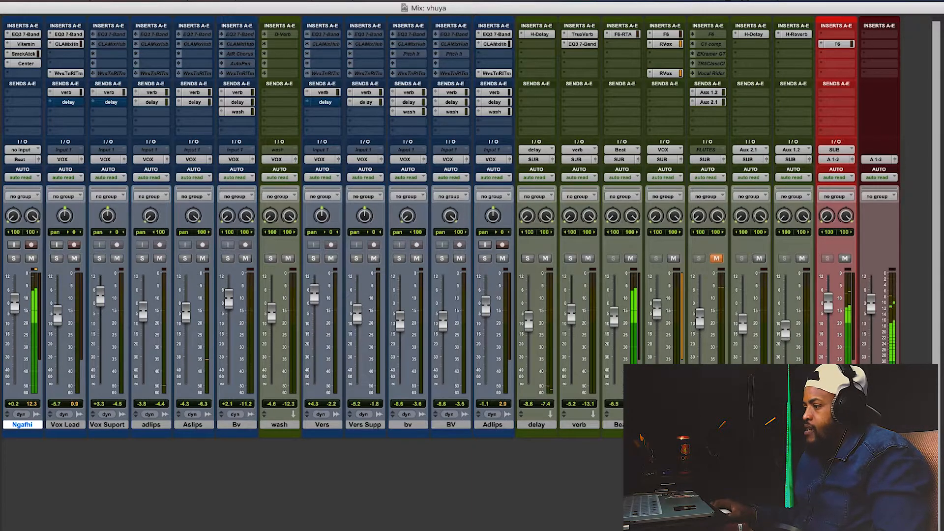
Raise the Beat aux to -4.9 dB and the delay return to -6.8 dB.
left_click_drag(617, 321, 617, 317)
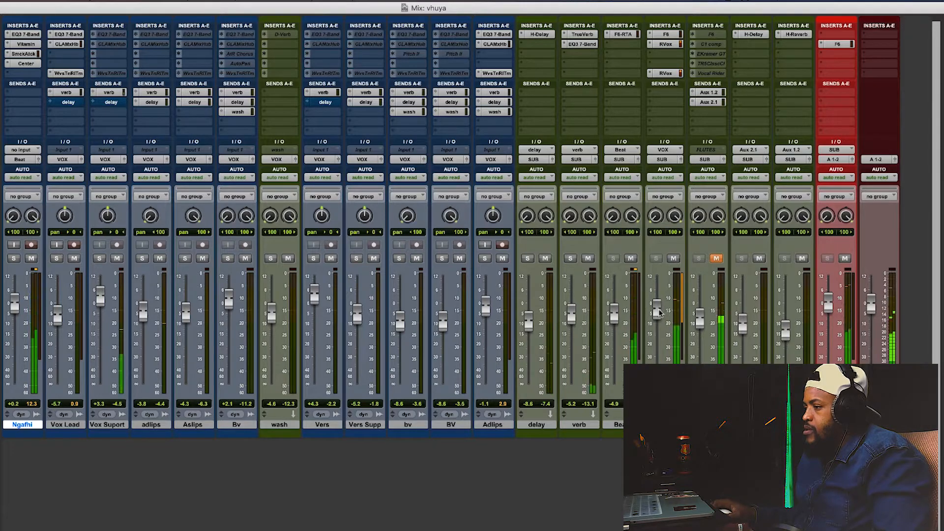
left_click_drag(527, 323, 528, 321)
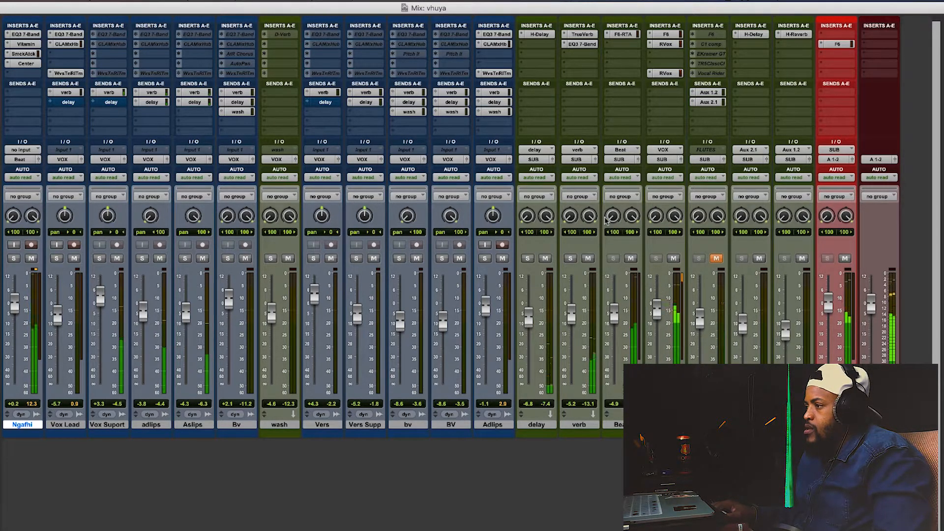
Adjust the feedback slightly on the delay return's H-Delay insert and close its window.
left_click(536, 34)
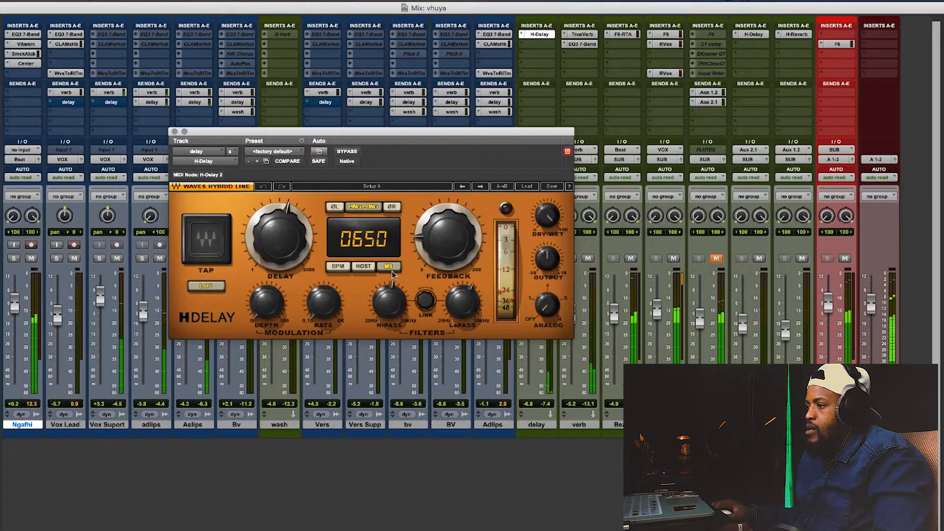
mouse_move(448, 237)
left_click_drag(447, 238, 447, 240)
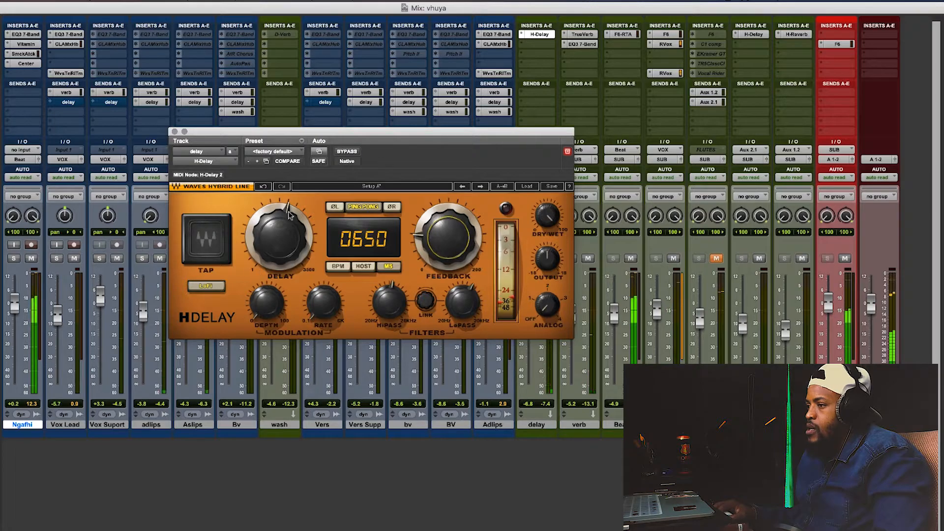
left_click(175, 132)
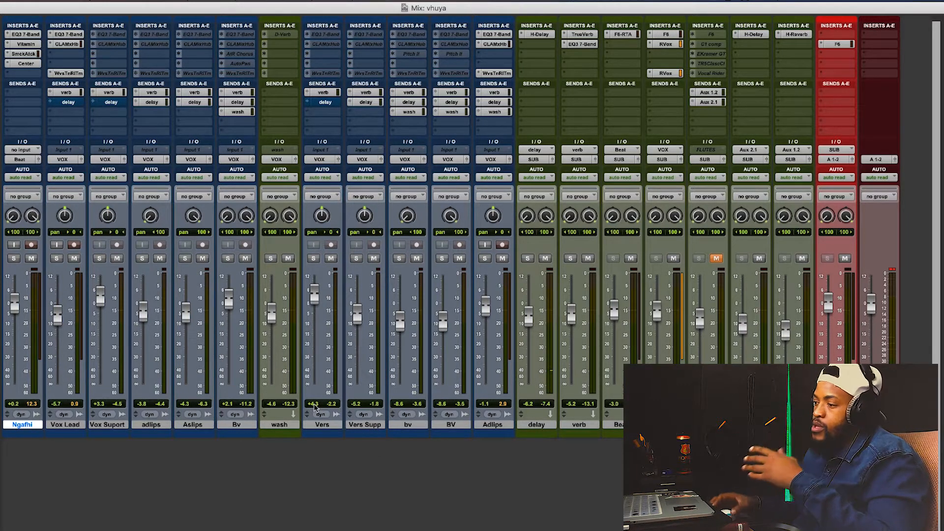
Play the song from the verse start near bar 21 and audition Vers and Vers Supp in solo, leaving both unsoloed.
key("super+equal")
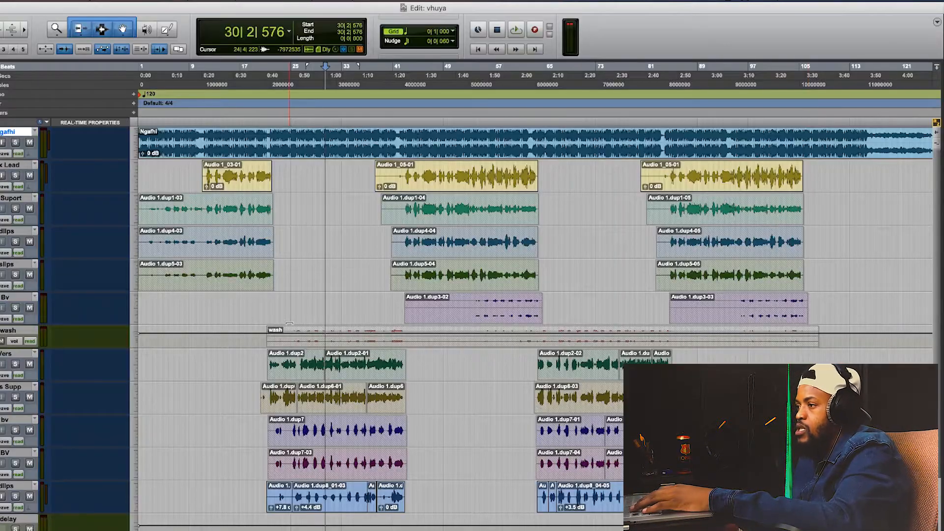
key("space")
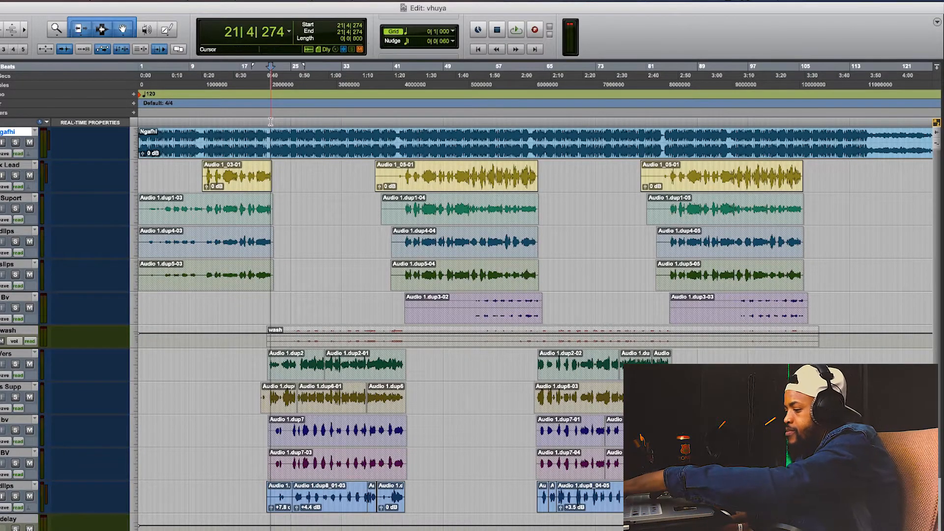
key("super+equal")
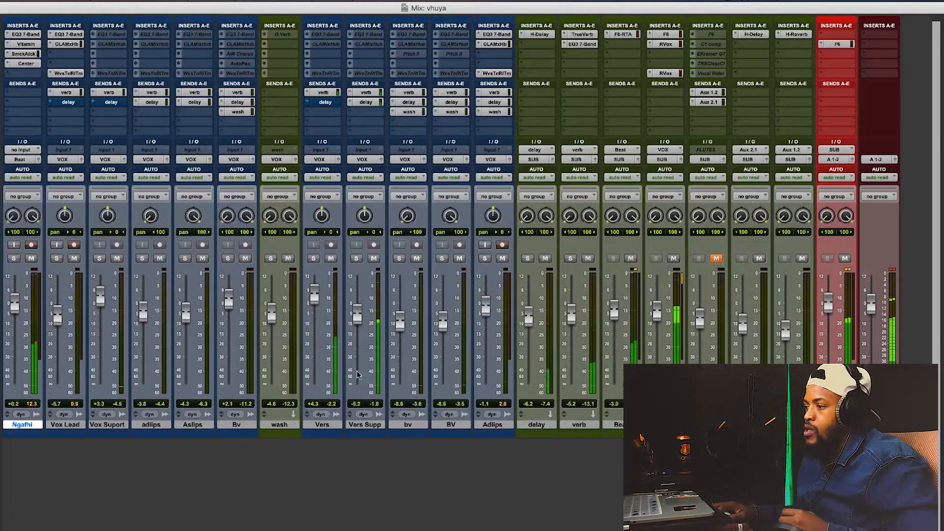
left_click(313, 258)
left_click(314, 258)
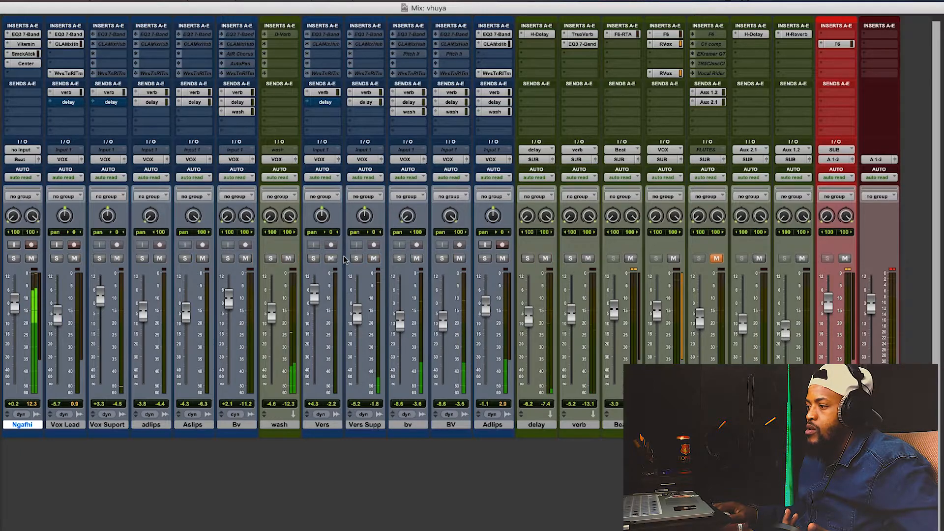
left_click(355, 259)
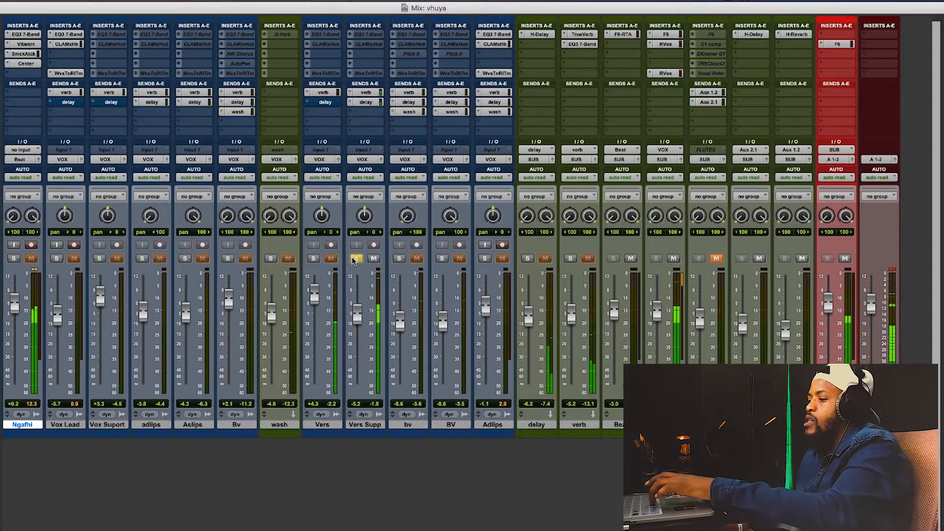
left_click(354, 258)
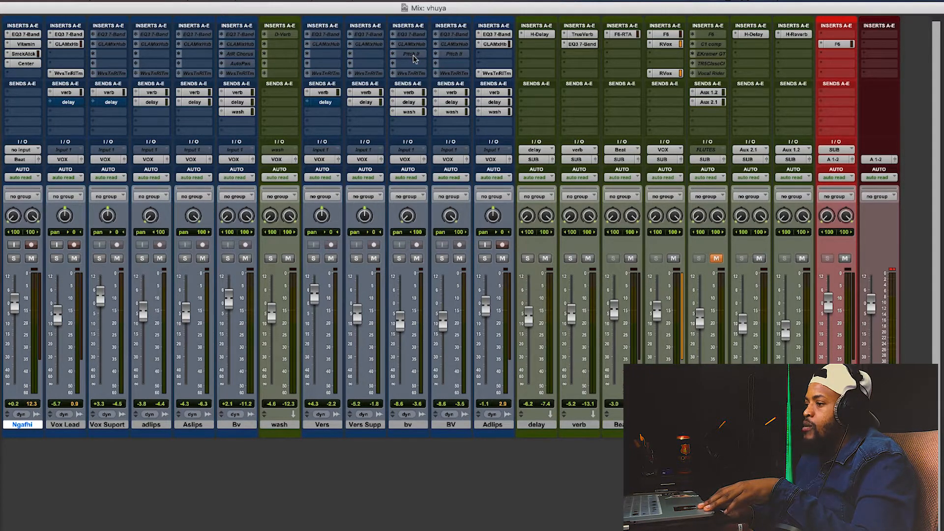
Select the bv and BV tracks and audition each in solo, leaving both unsoloed.
left_click(408, 424)
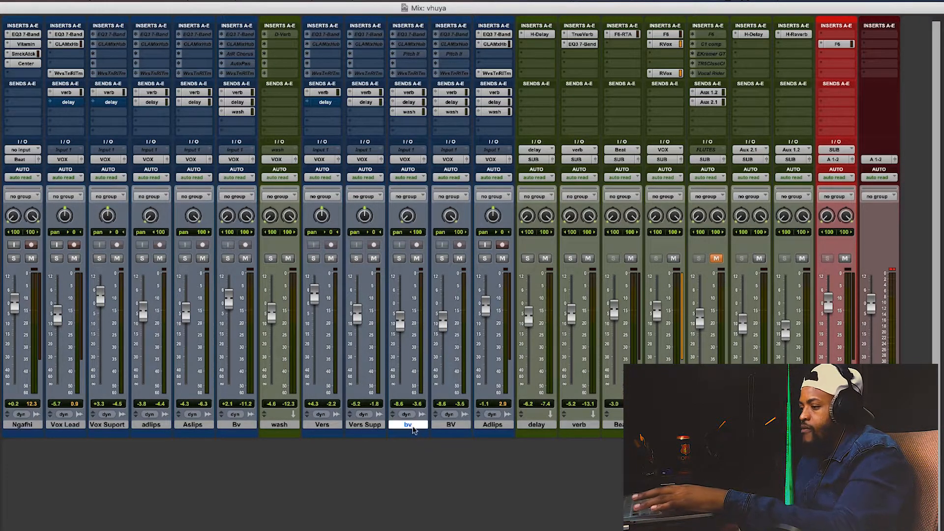
left_click(451, 424, "shift")
key("super+equal")
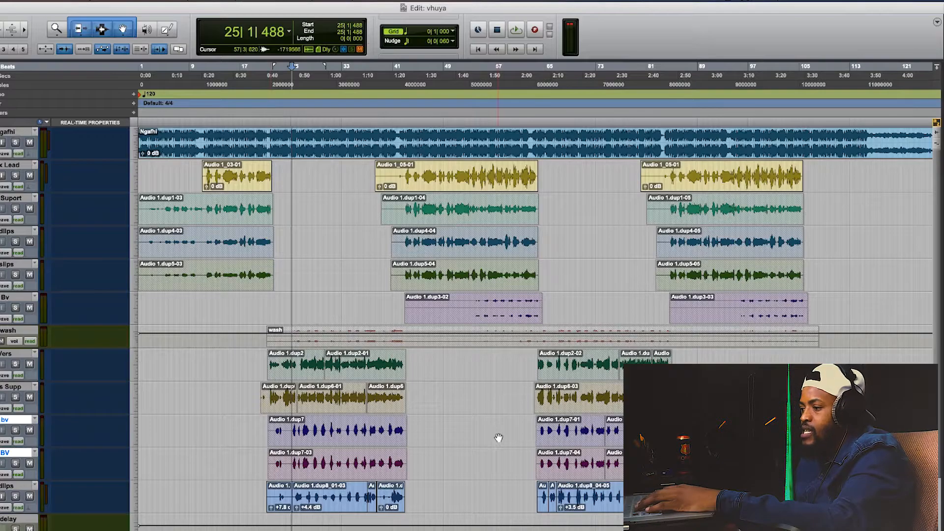
key("super+equal")
left_click(399, 258)
left_click(442, 258)
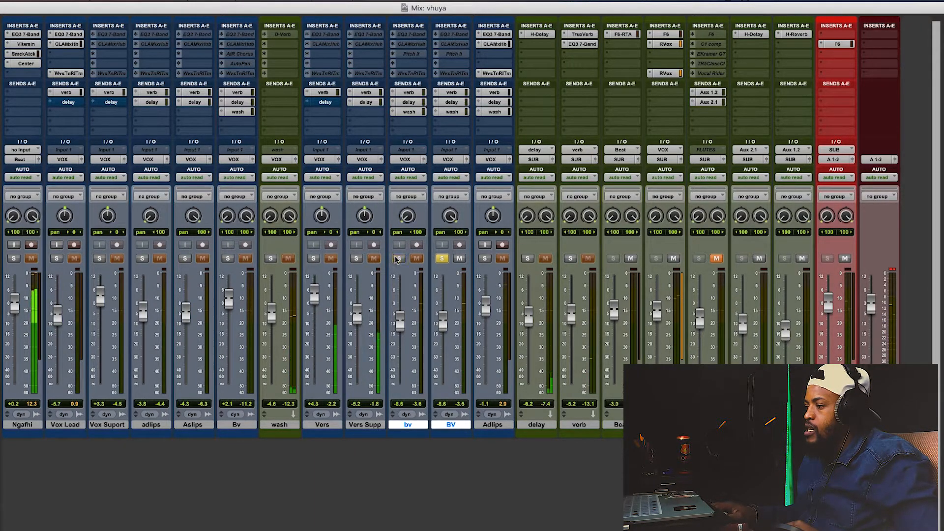
left_click(442, 259)
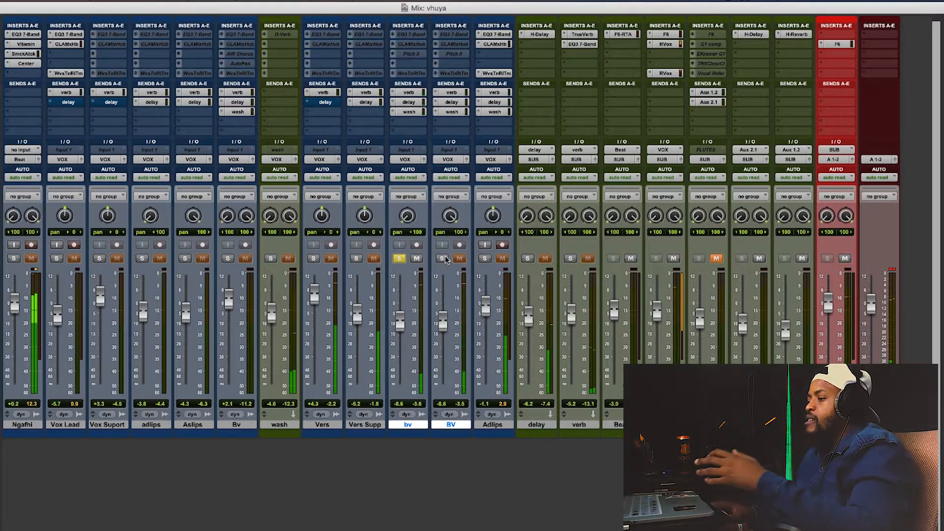
left_click(442, 258)
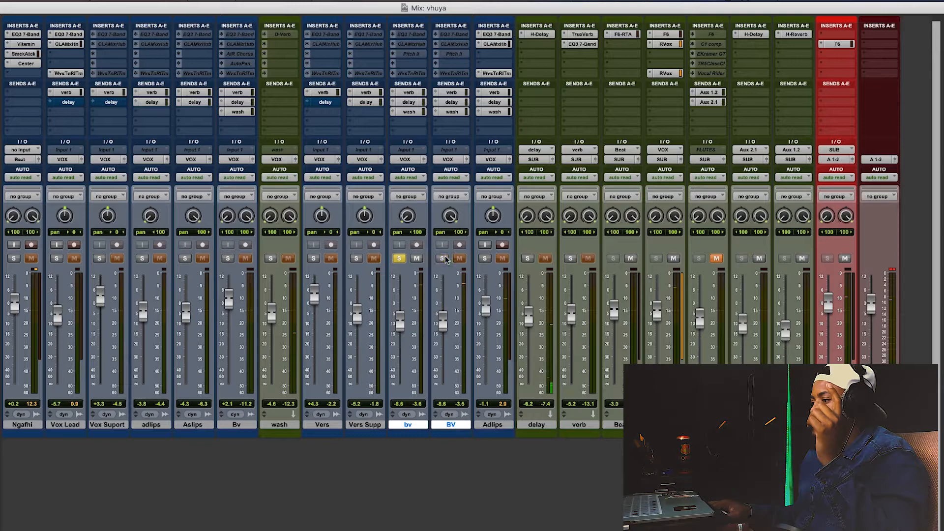
left_click(399, 259)
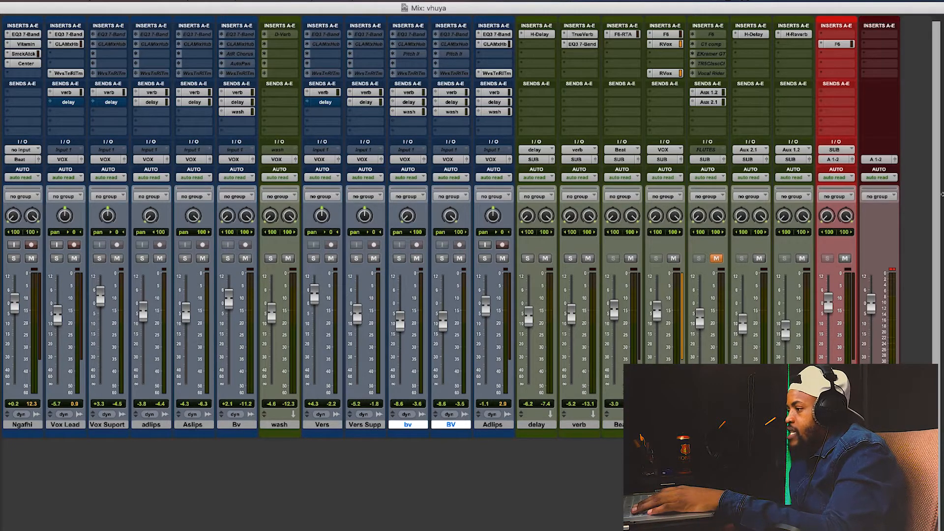
key("Escape")
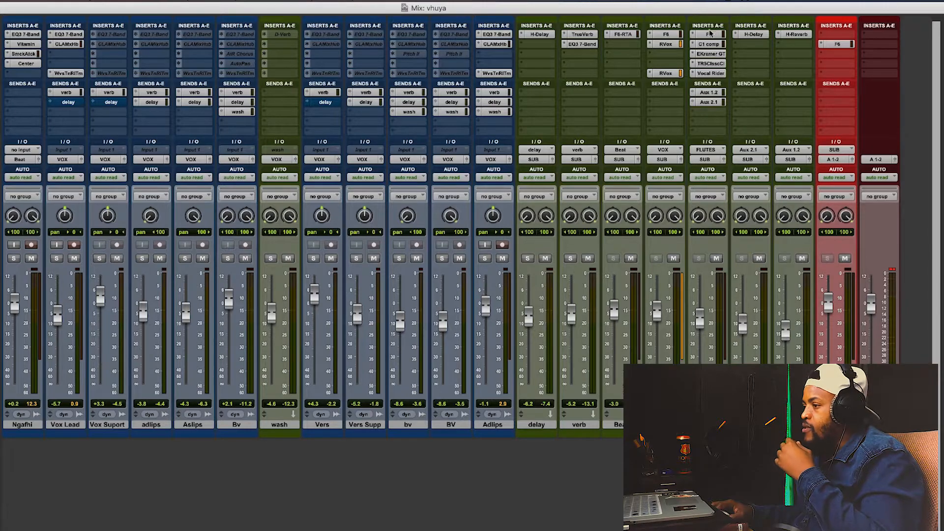
Check the F6 insert on the FLUTES aux and toggle the aux's solo to compare it with the full mix.
left_click(709, 33)
left_click(709, 34)
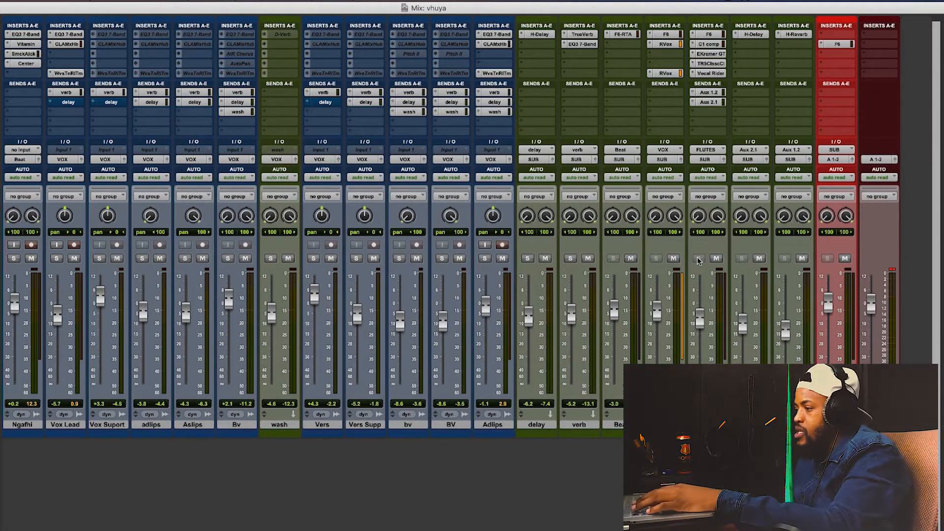
left_click(698, 259)
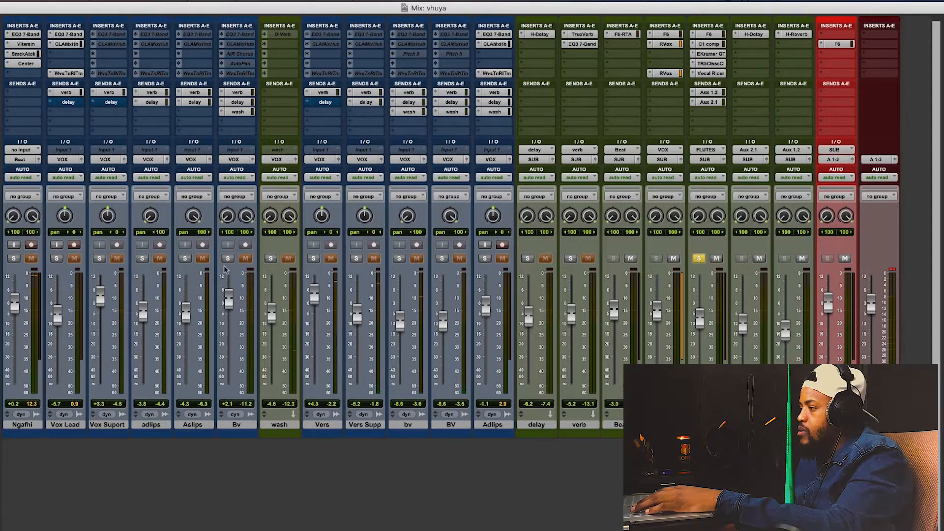
left_click(698, 259)
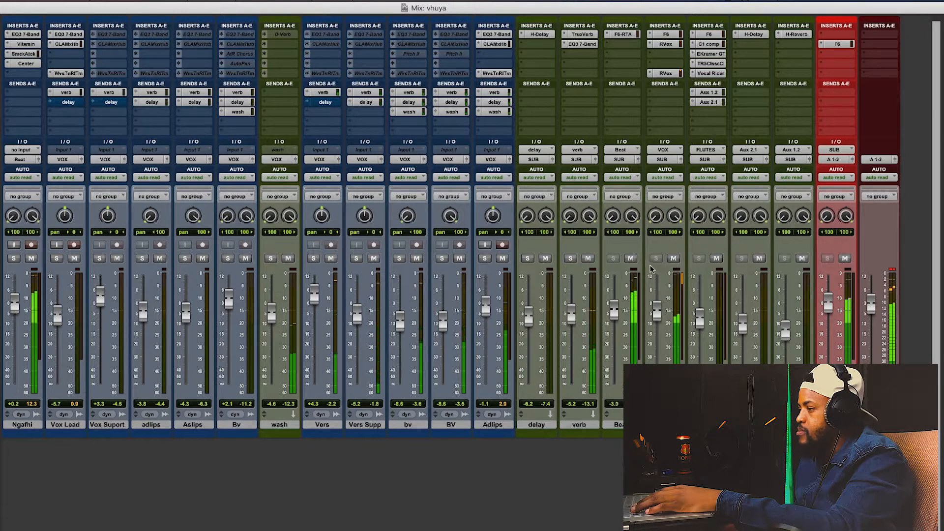
Mute the Beat, VOX, verb and delay auxes to isolate the FLUTES aux and its returns.
left_click(631, 258)
left_click(673, 259)
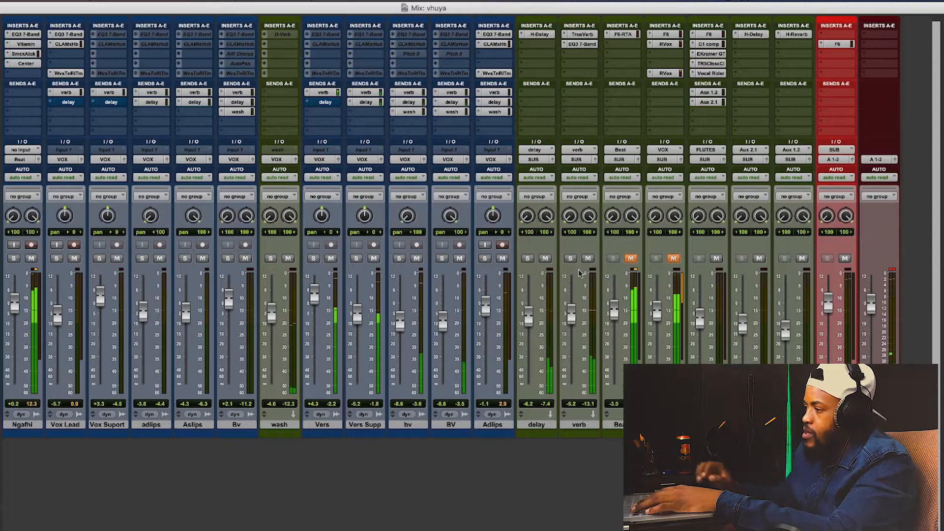
left_click(588, 259)
left_click(544, 259)
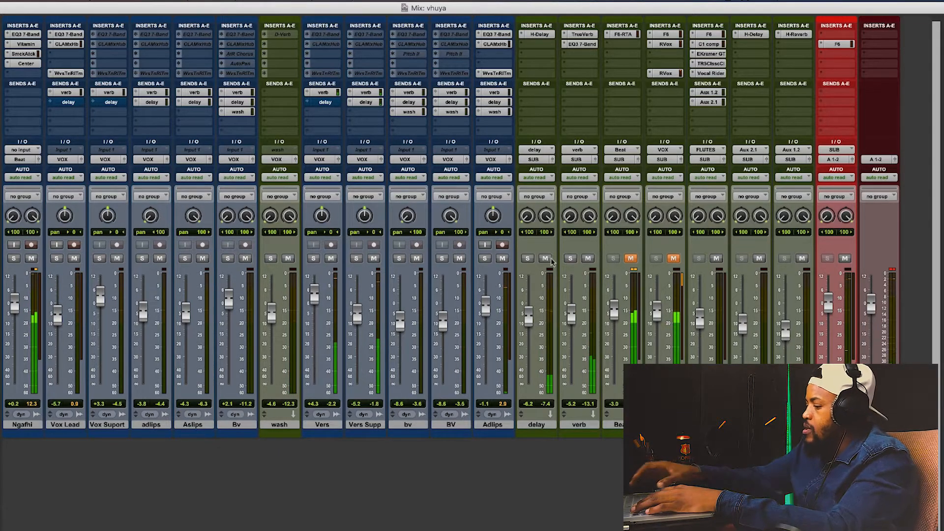
Restart playback near bar 103 in the Edit window and return to the Mix window.
key("super+equal")
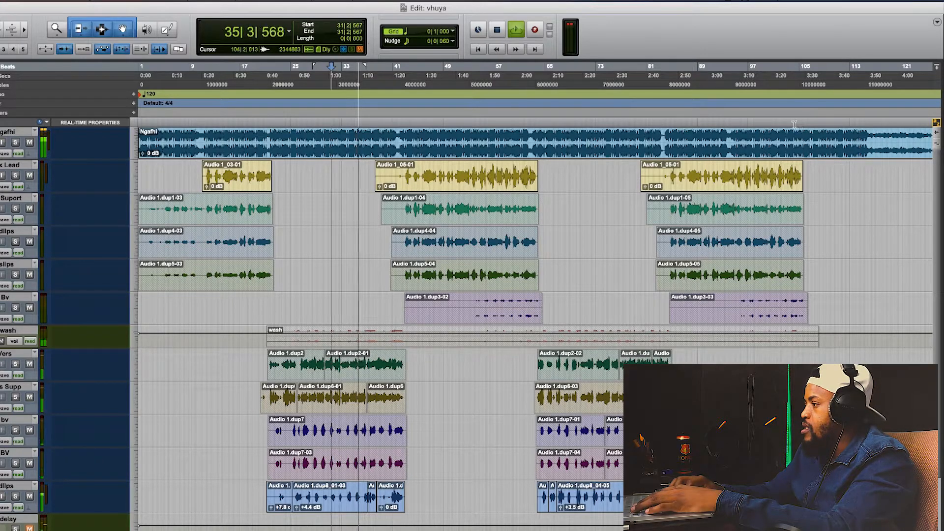
key("space")
left_click(794, 197)
left_click_drag(936, 146, 936, 151)
key("super+equal")
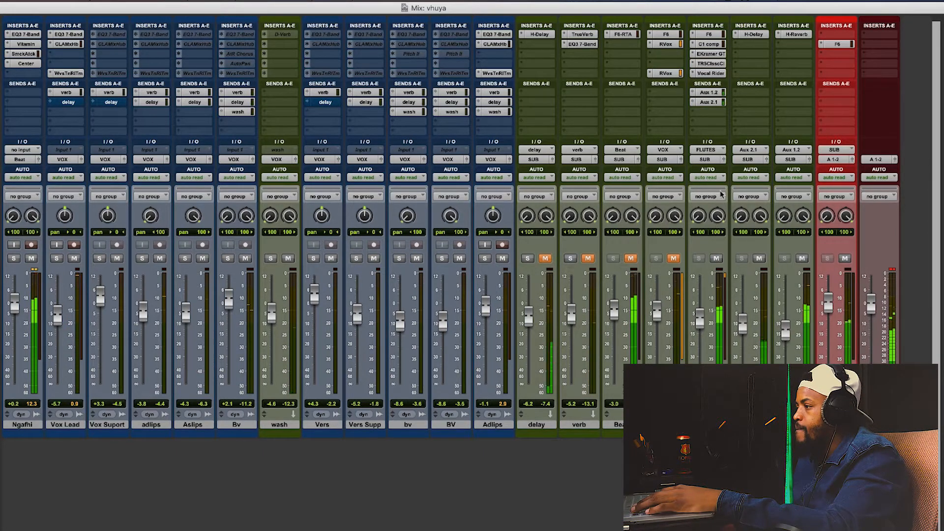
Bypass all five FLUTES aux inserts: Vocal Rider, T-RackS Classic Clipper, EKramer GT, C1 comp and F6.
left_click(711, 72)
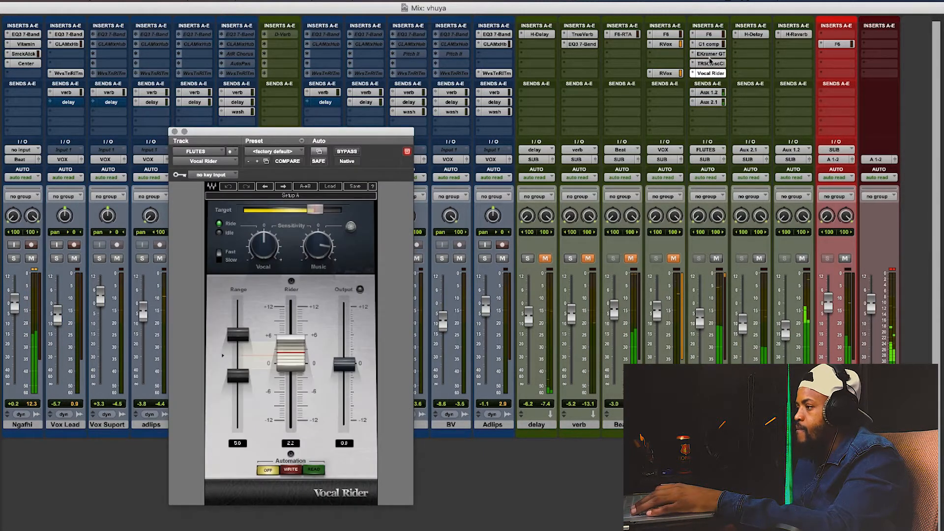
left_click(710, 73)
left_click(711, 63)
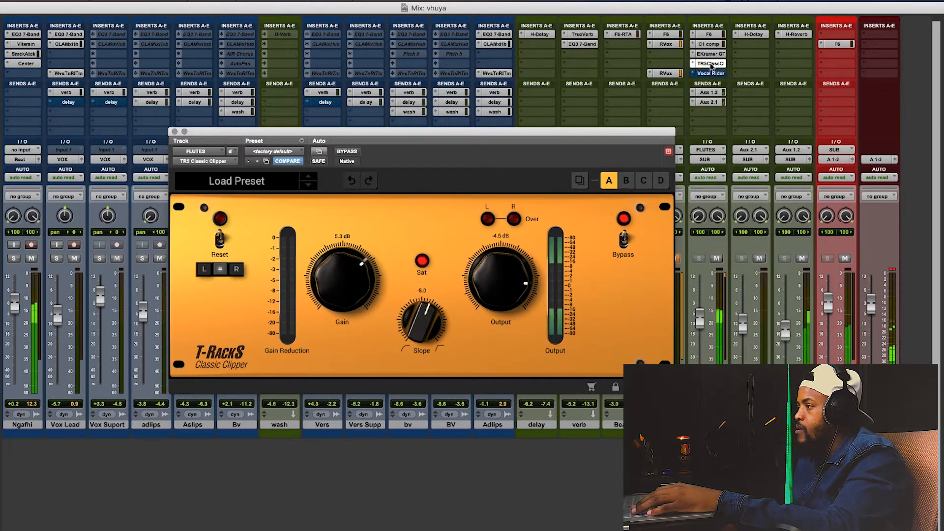
left_click(710, 63, "super")
left_click(710, 53, "super")
left_click(711, 44, "super")
left_click(711, 36, "super")
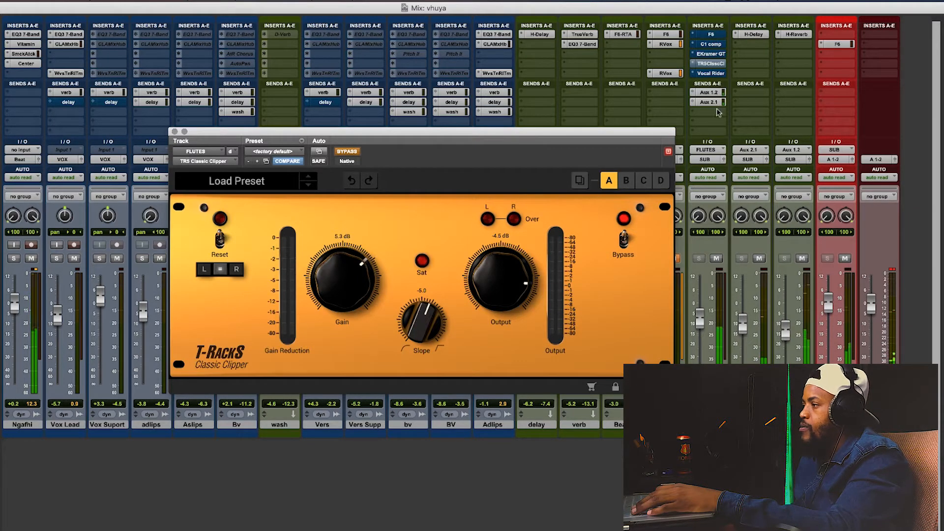
Re-enable the FLUTES aux's F6, switch on its high-pass band and briefly solo band 4 to check it.
left_click(710, 35)
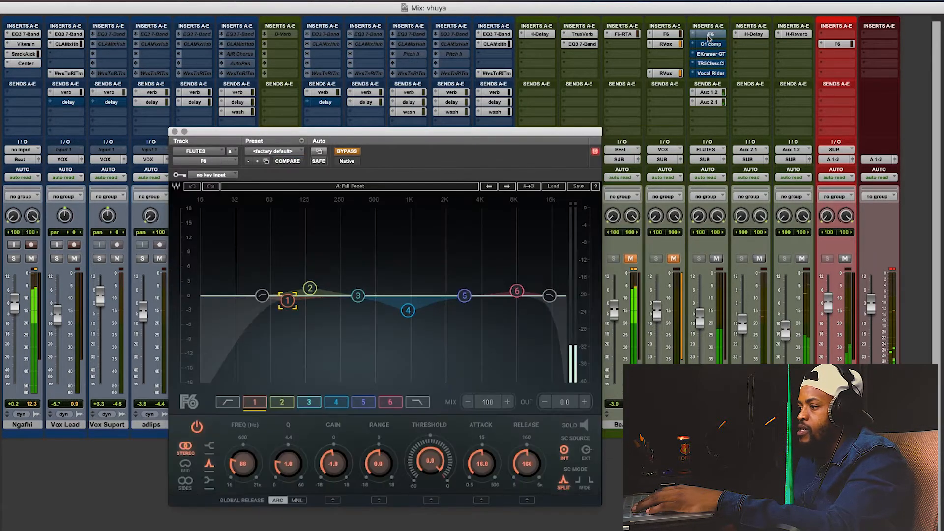
left_click(348, 152)
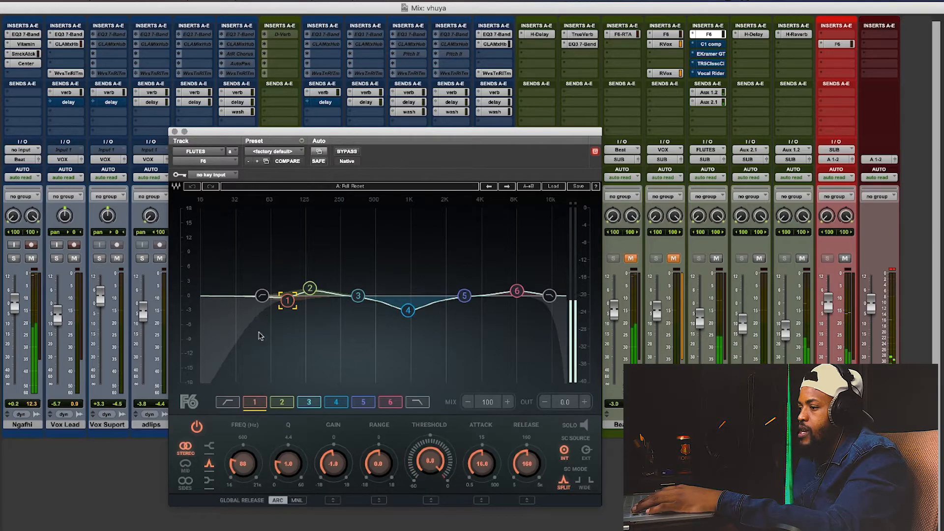
left_click(262, 295)
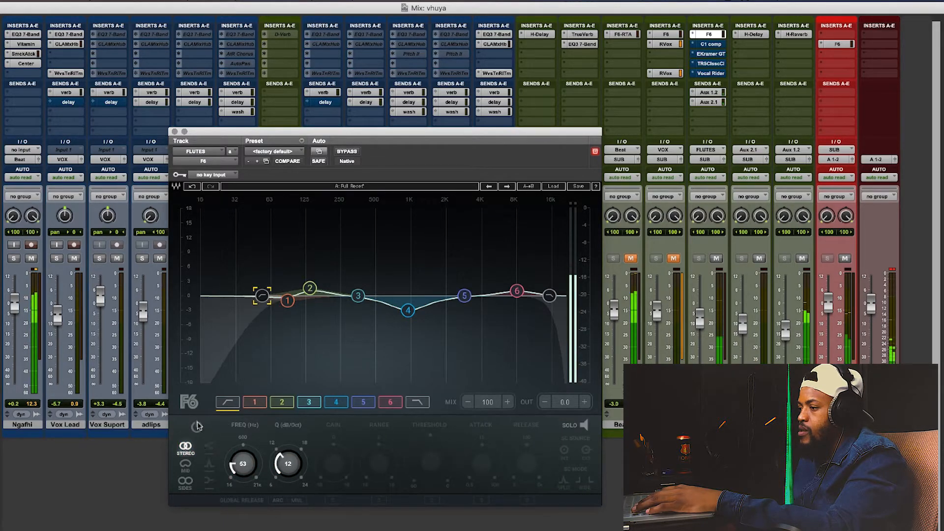
double_click(262, 295)
left_click(408, 311)
left_click(584, 426)
left_click(584, 426)
Re-enable the C1 comp and EKramer GT inserts on the FLUTES aux.
left_click(707, 54)
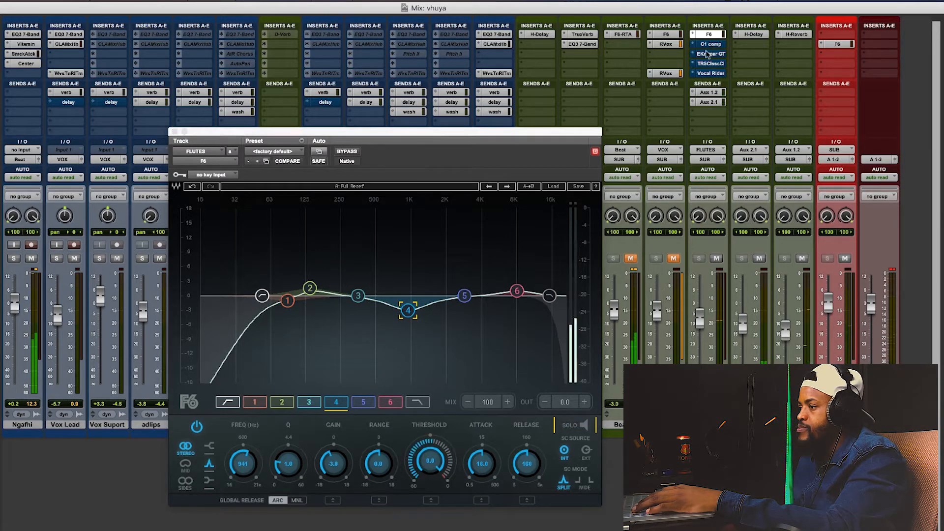
left_click(343, 155)
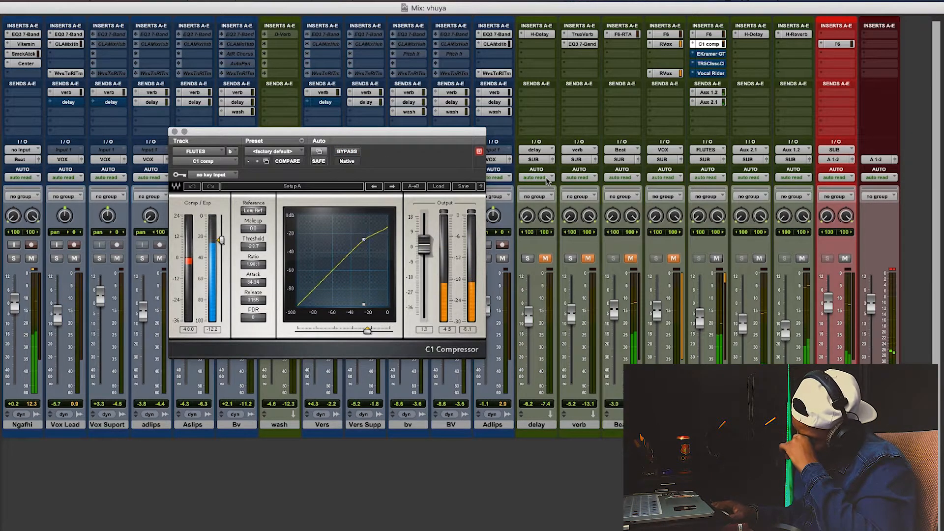
left_click(711, 55)
left_click(342, 153)
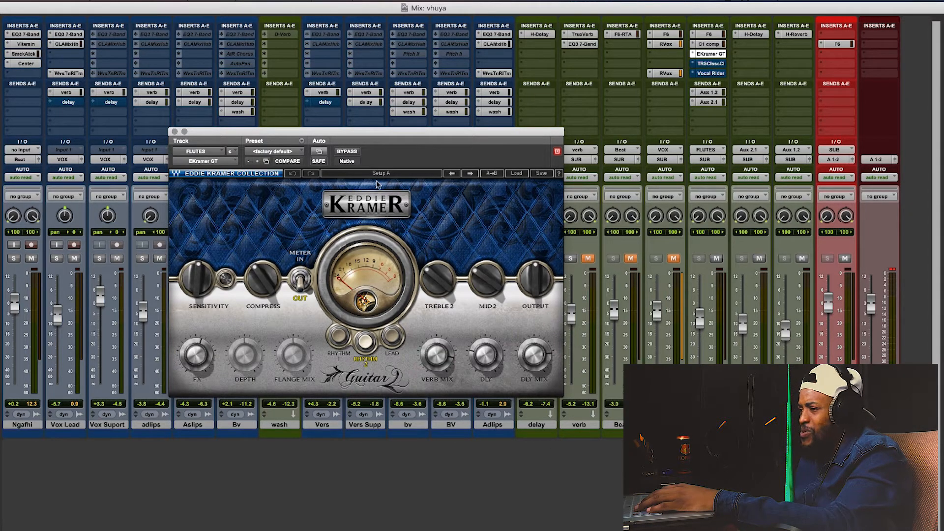
Select the Ngafhi track from about bar 103 to bar 135, play it and return to the Mix window.
key("super+equal")
left_click_drag(789, 122, 858, 148)
key("space")
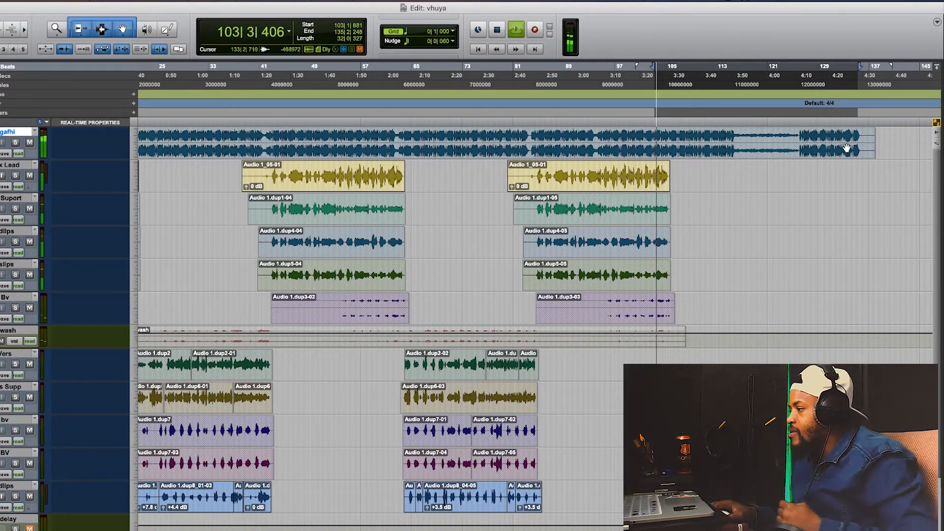
key("super+equal")
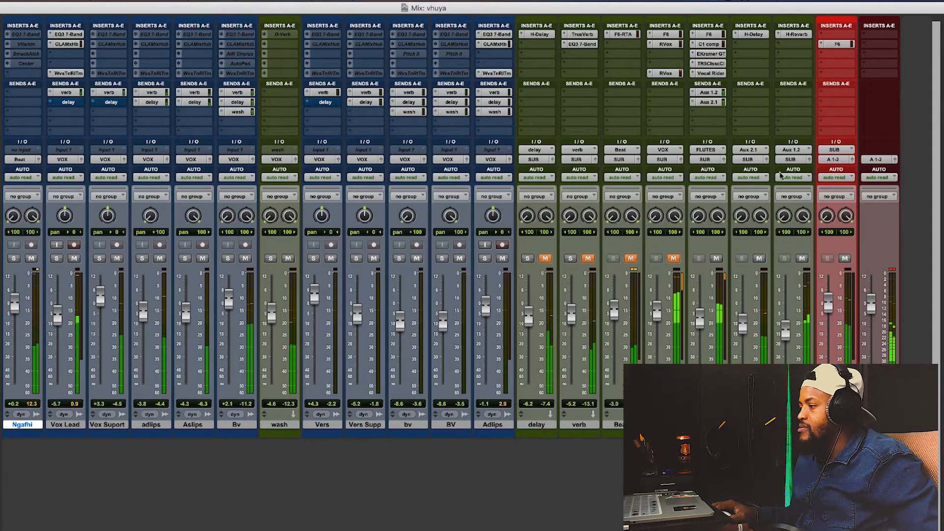